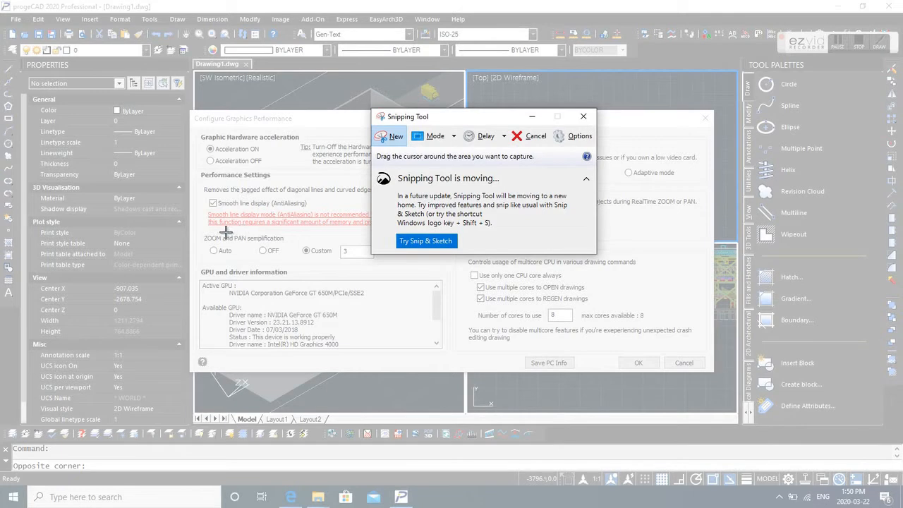
left_click(414, 127)
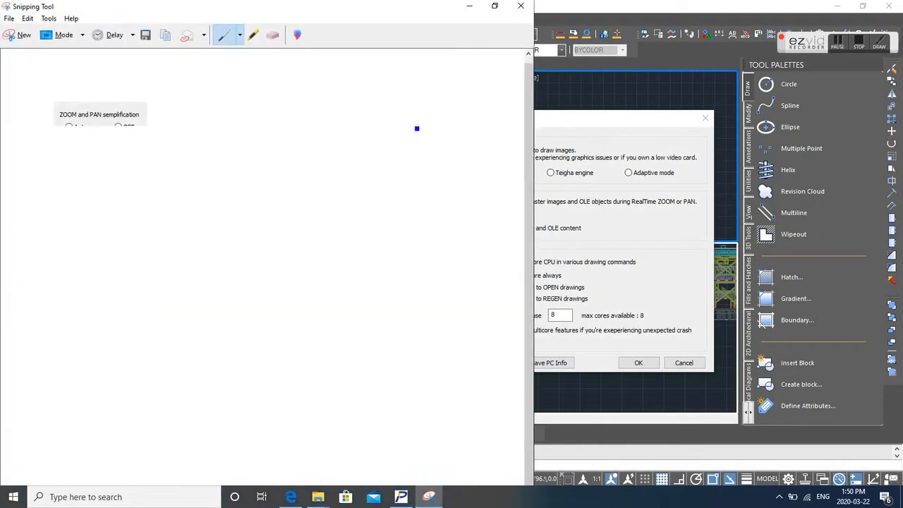
mouse_move(105, 107)
left_mouse_down()
mouse_move(134, 126)
mouse_move(131, 103)
mouse_move(105, 107)
left_mouse_up()
left_click(622, 6)
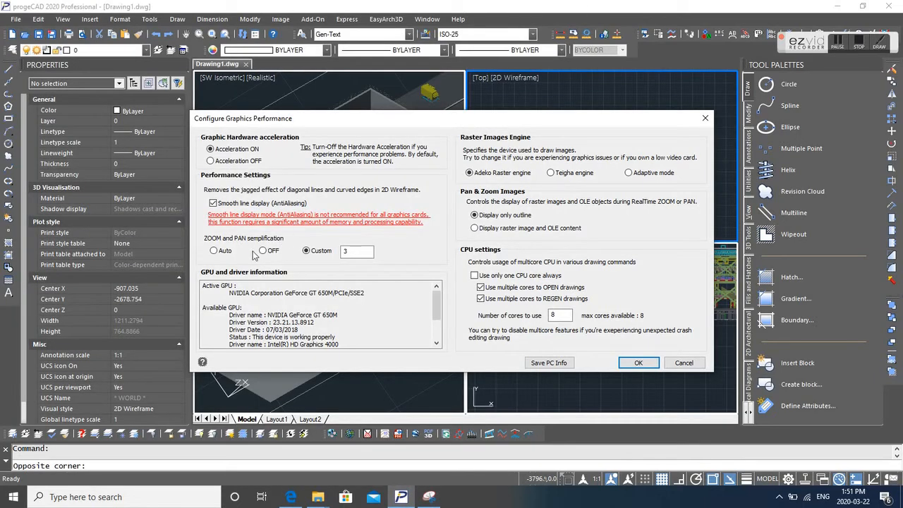
- Cancel the Configure Graphics Performance dialog without changing its settings
left_click(679, 361)
left_click(679, 361)
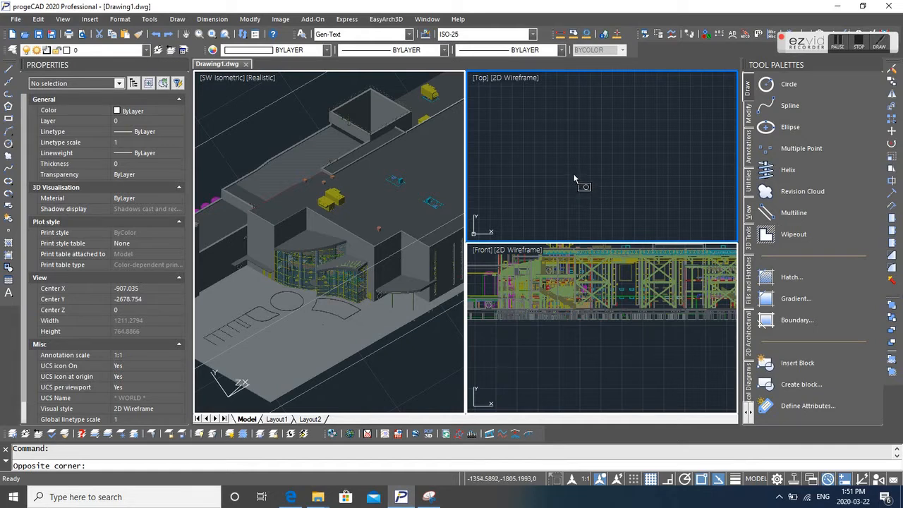
left_click(388, 189)
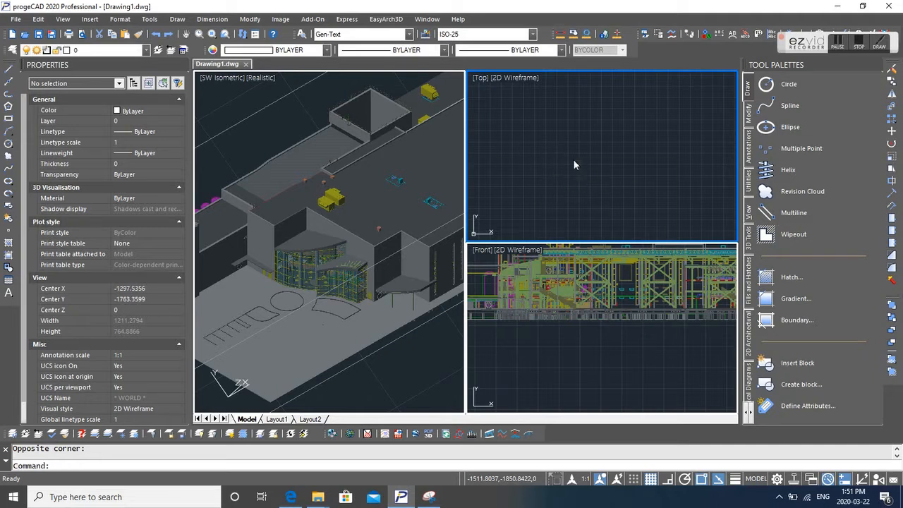
right_click(572, 159)
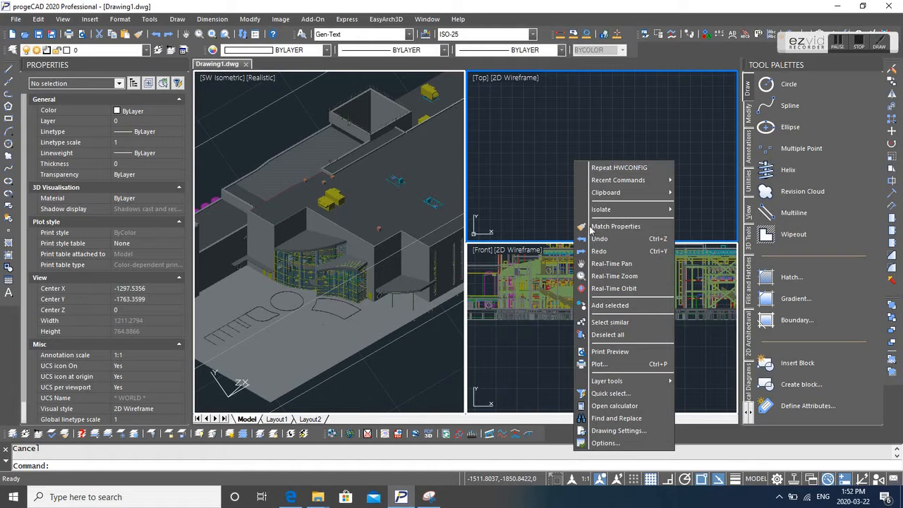
left_click(605, 443)
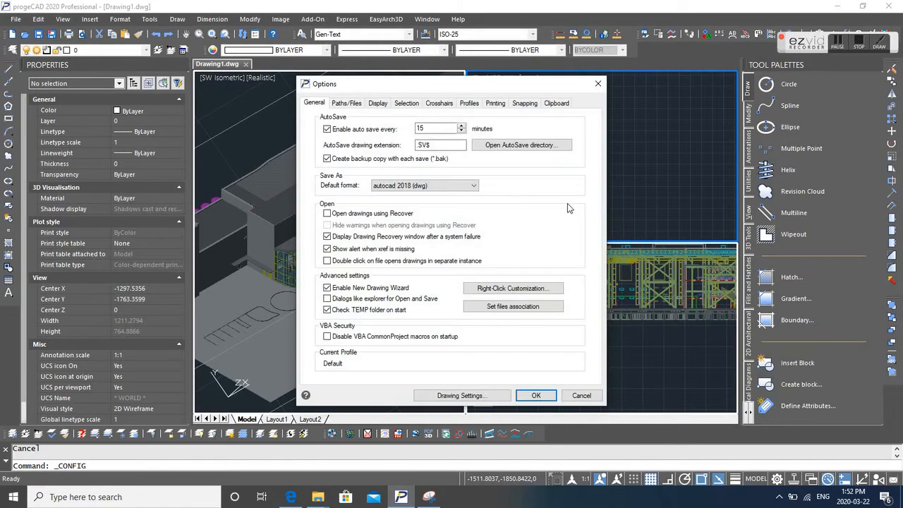
left_click(597, 83)
- Zoom to the drawing extents in the Top viewport
type("z")
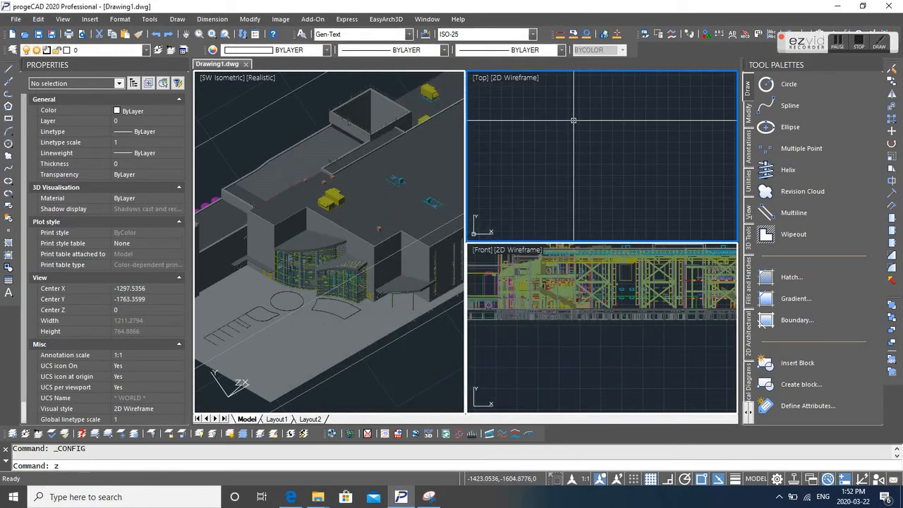
key("Return")
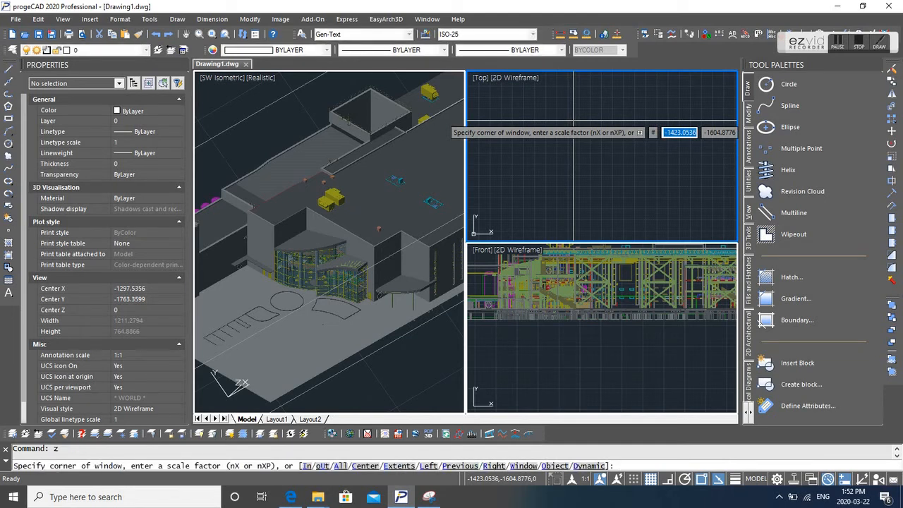
type("e")
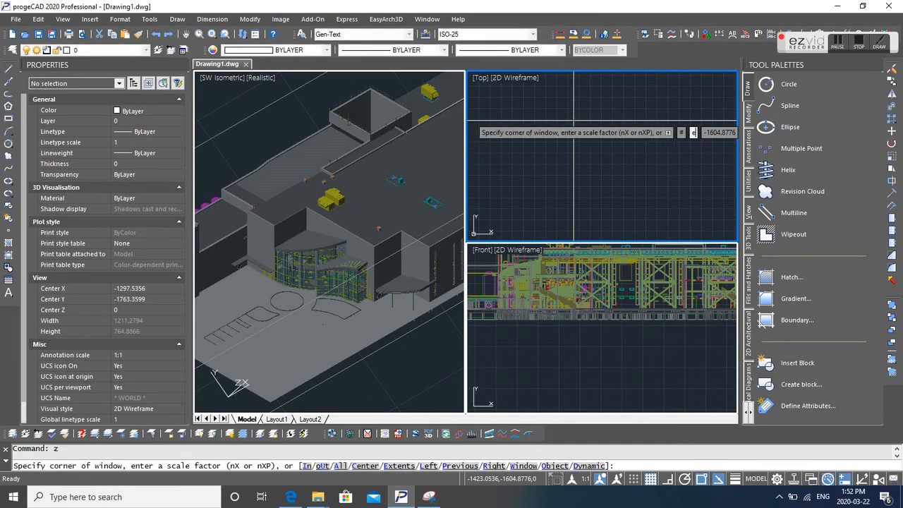
key("Return")
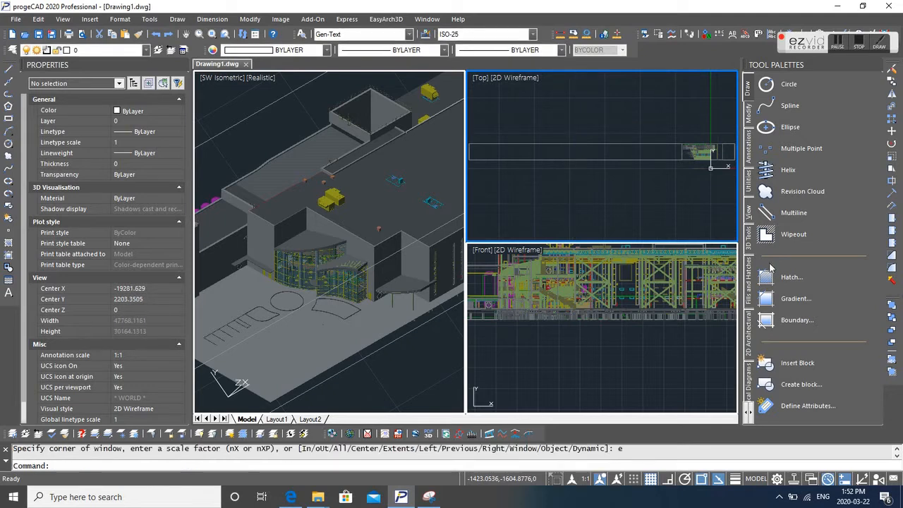
- Zoom in with a window around the building area at the right end of the Top view
type("z")
key("Return")
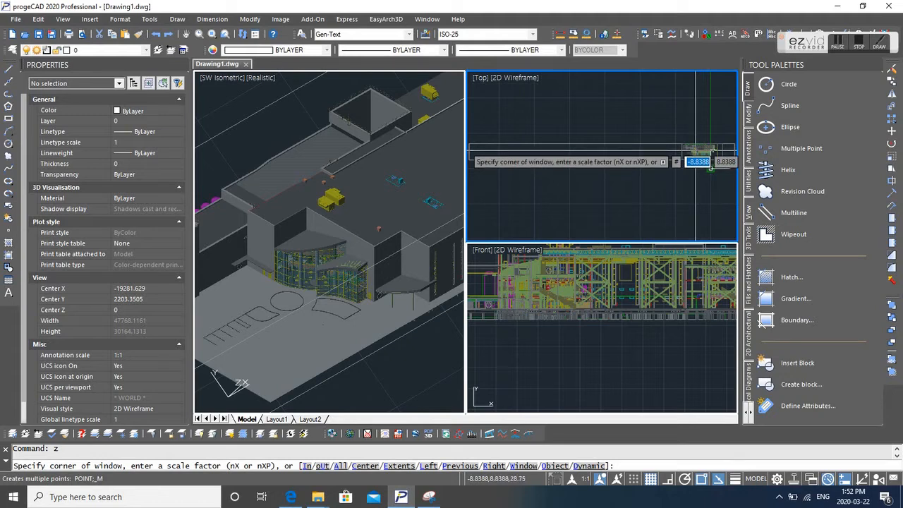
left_click(710, 156)
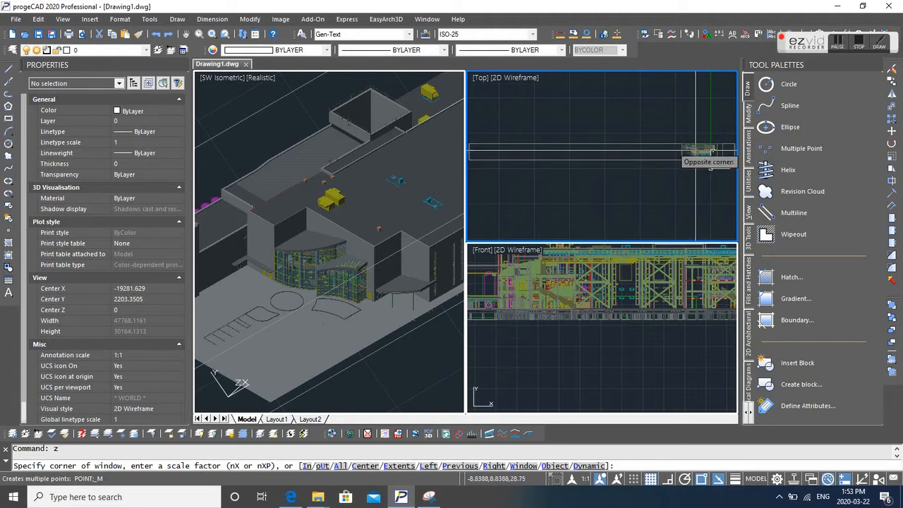
left_click(687, 169)
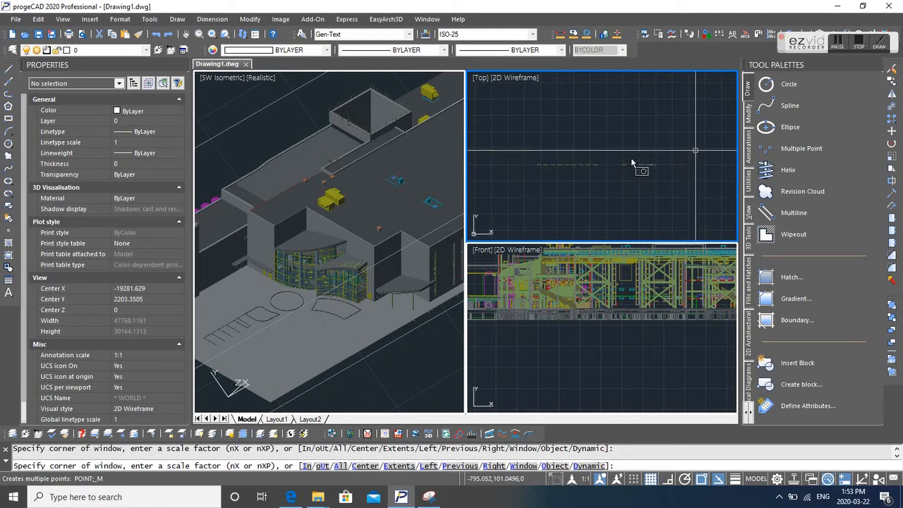
right_click(631, 159)
left_click(610, 145)
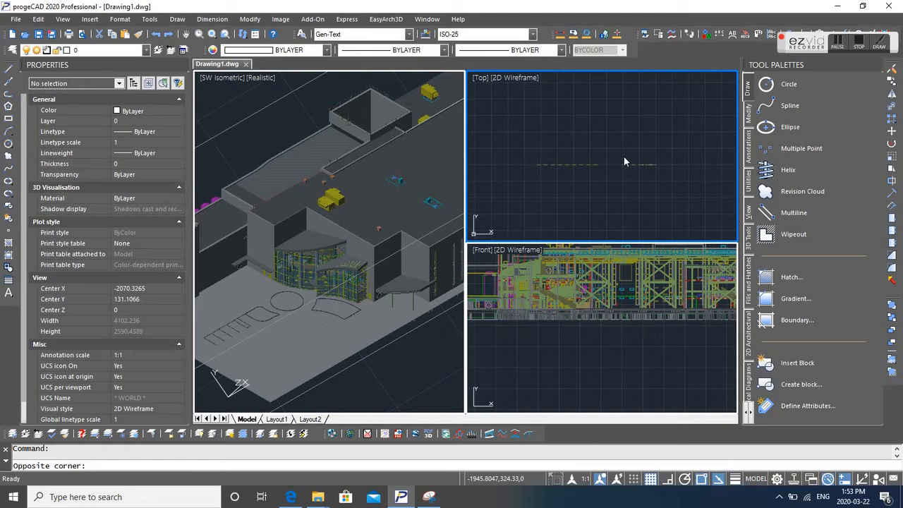
left_click(355, 185)
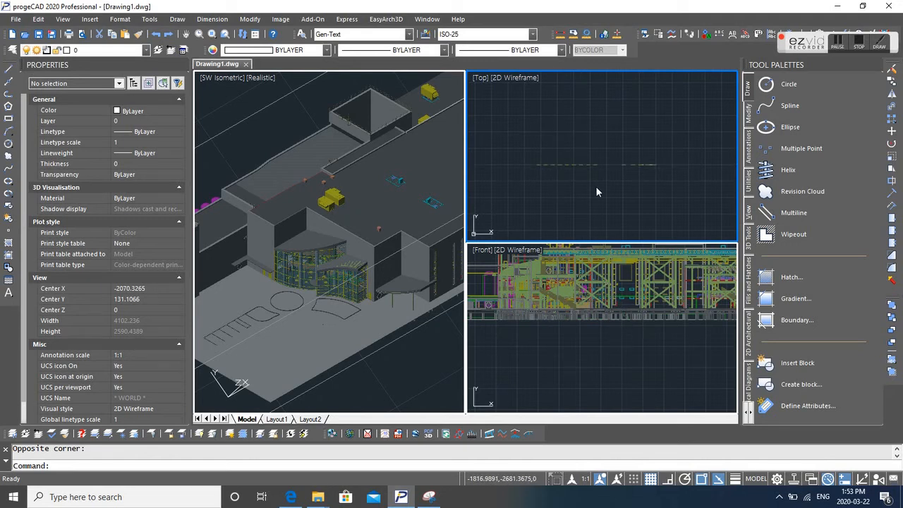
key("ctrl+r")
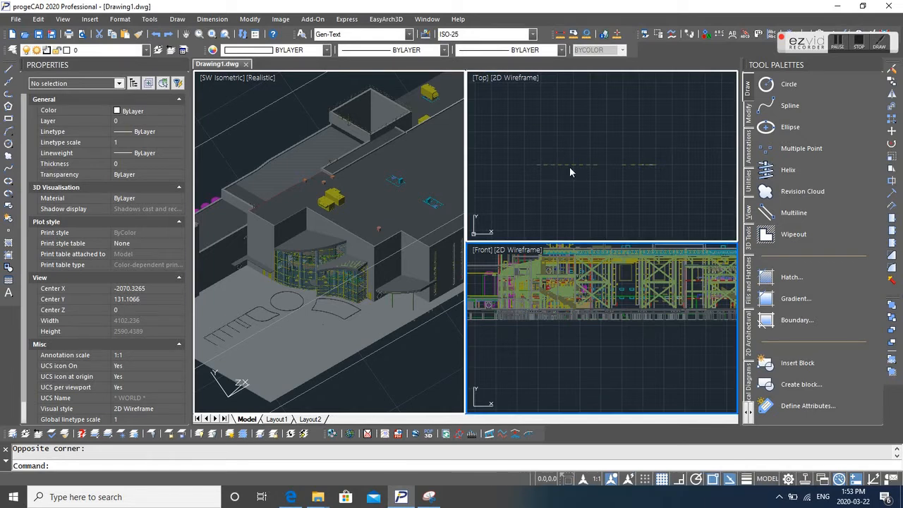
left_click(604, 191)
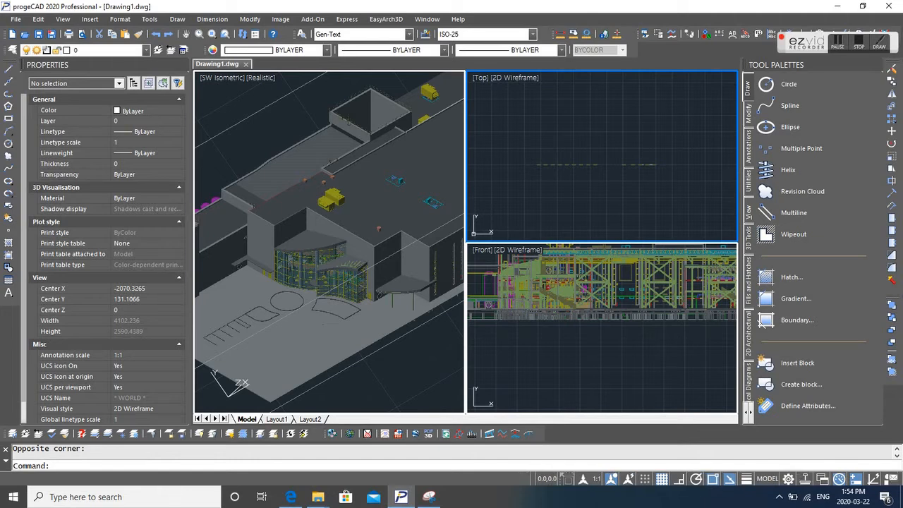
right_click(603, 177)
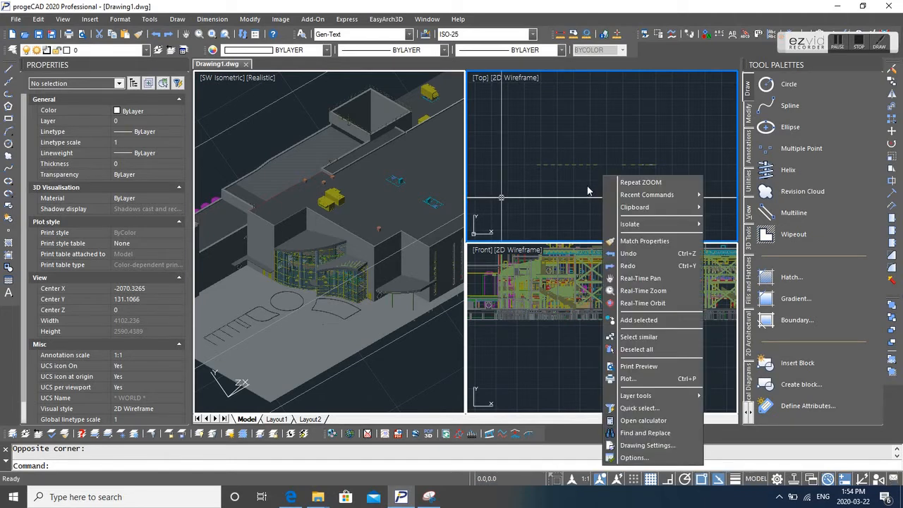
left_click(587, 186)
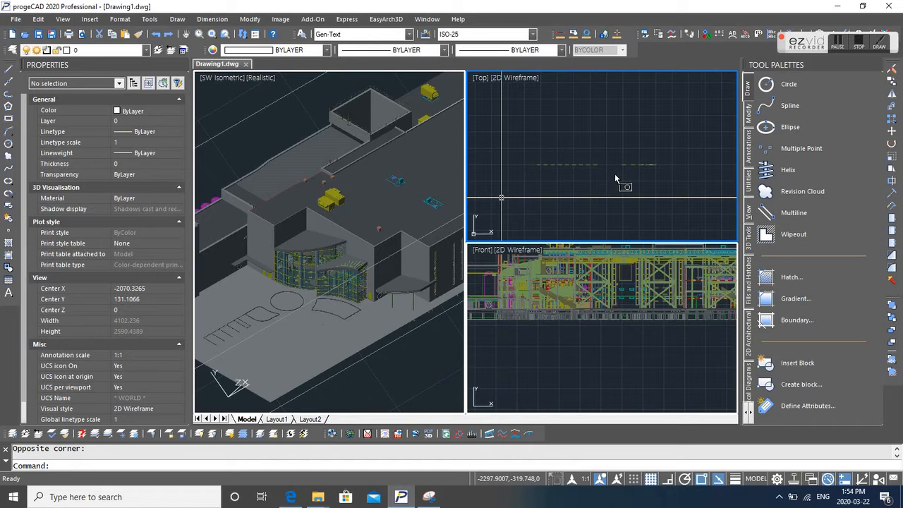
left_click(615, 179)
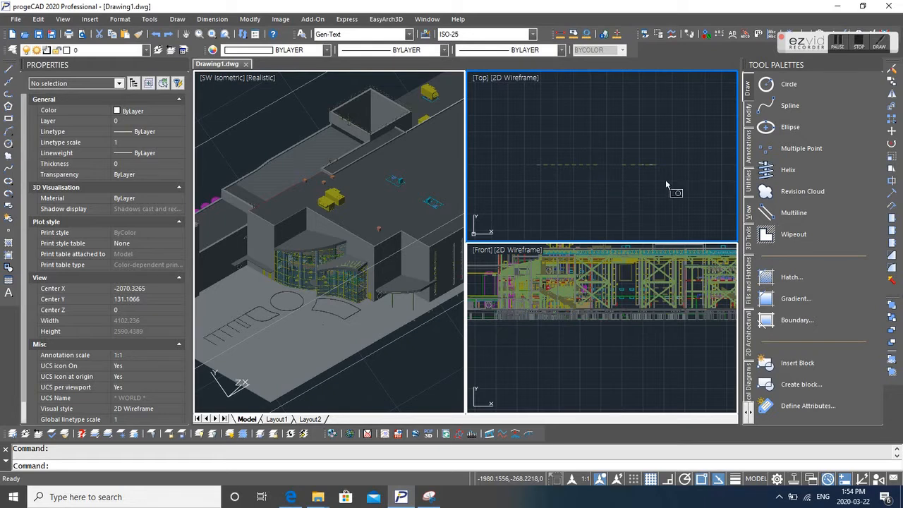
- Zoom the Top viewport back out to the full drawing extents
right_click(627, 183)
left_click(673, 466)
left_click(597, 83)
type("z")
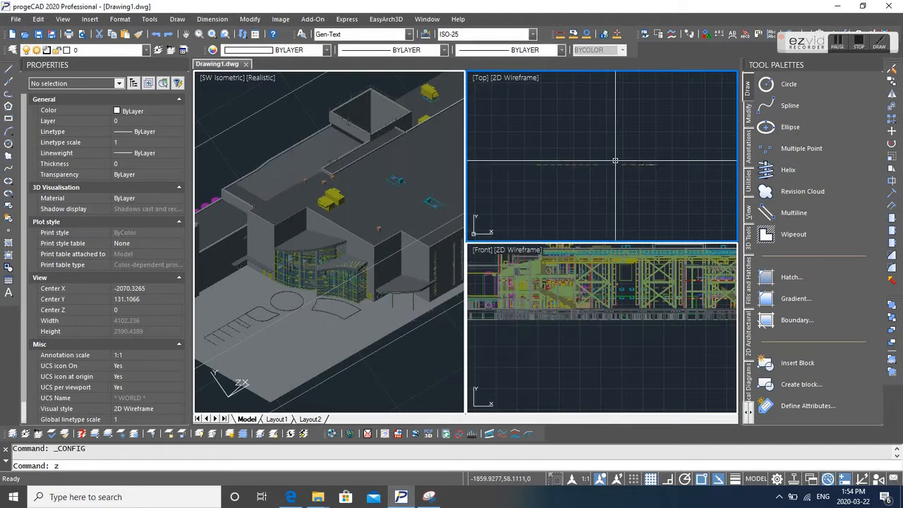
key("Return")
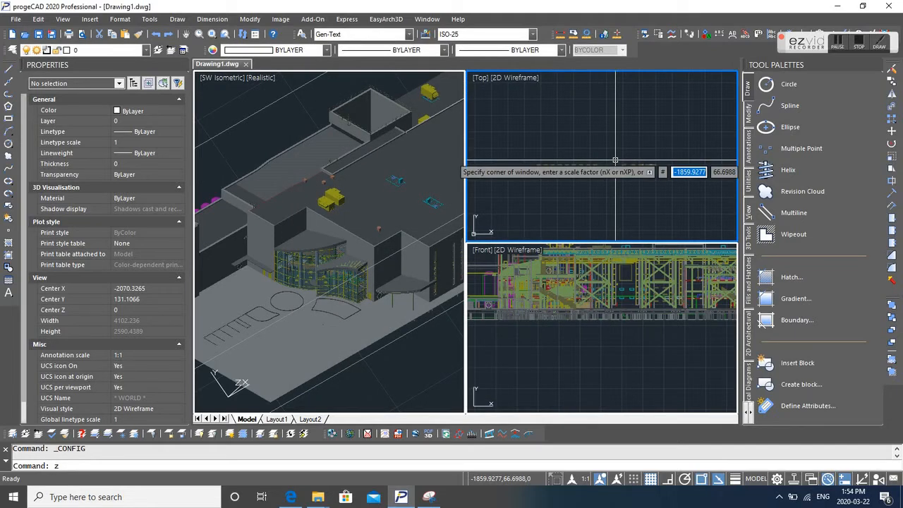
type("e")
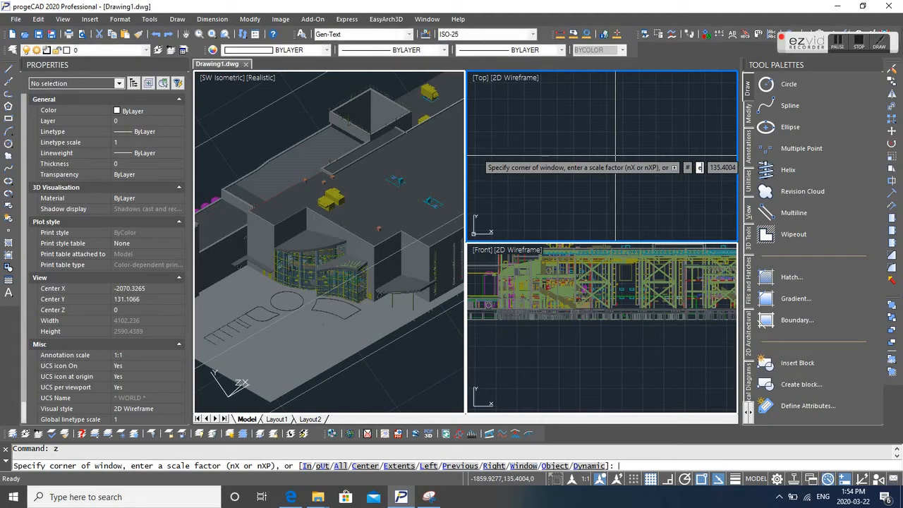
key("Return")
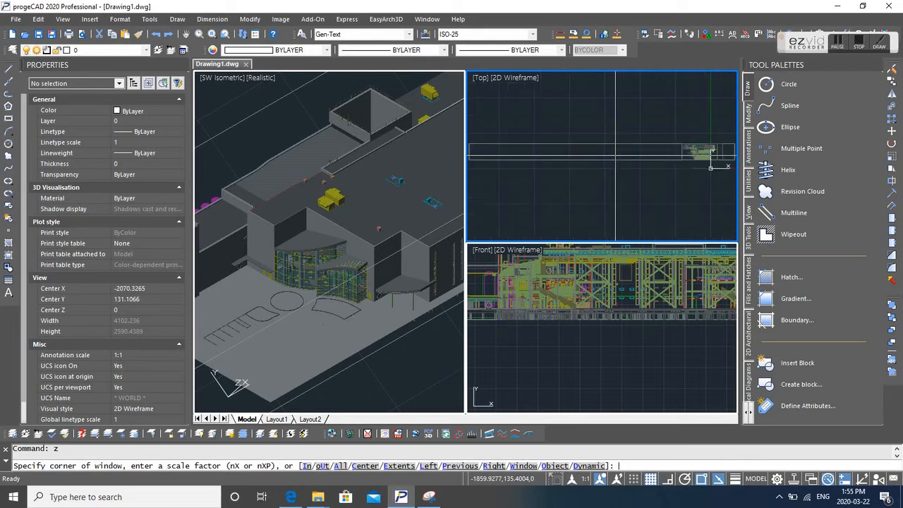
type("e")
key("Return")
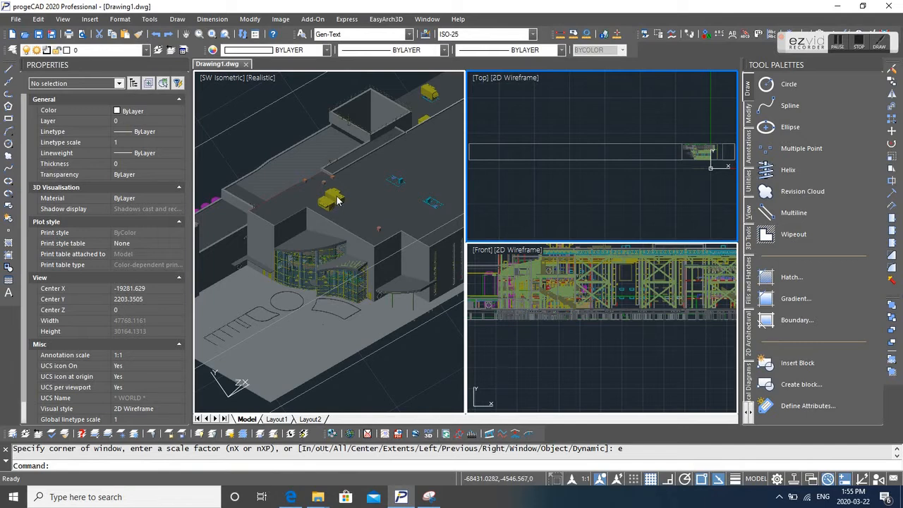
- Select the external reference in the isometric view and hide the Properties palette
left_click(337, 201)
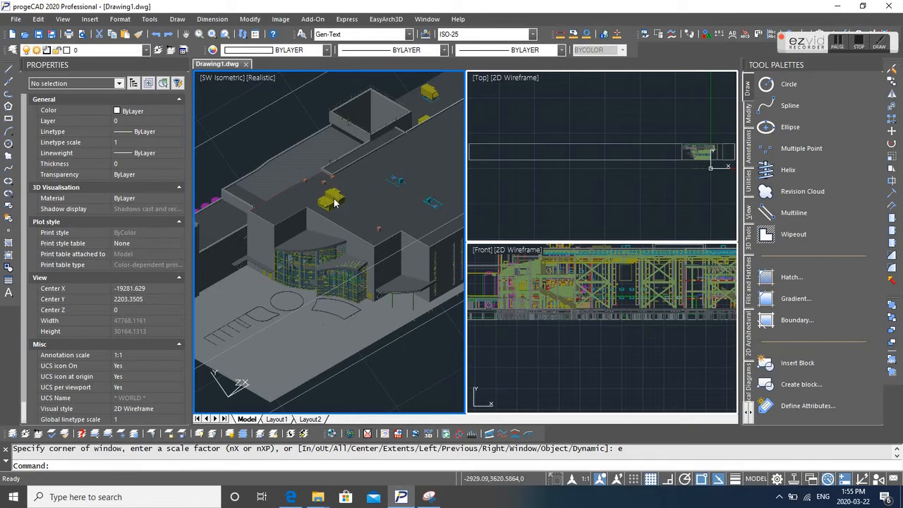
left_click(336, 201)
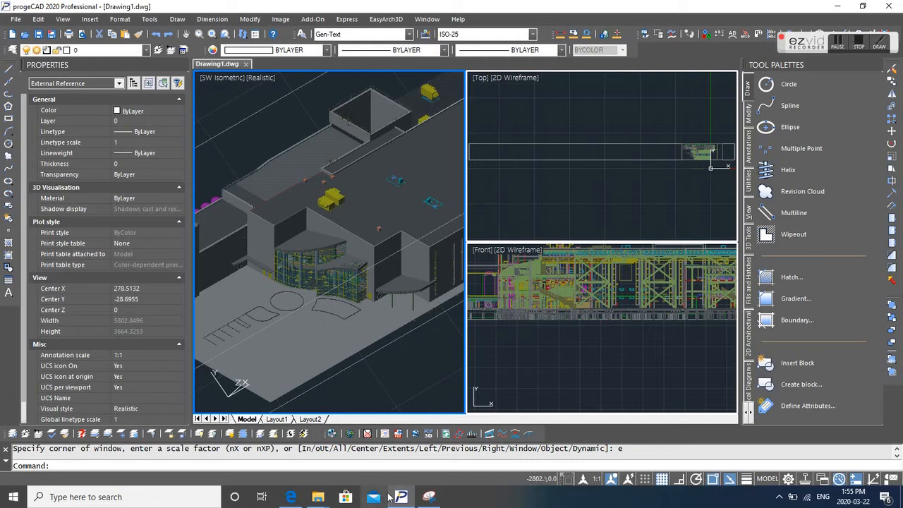
right_click(392, 379)
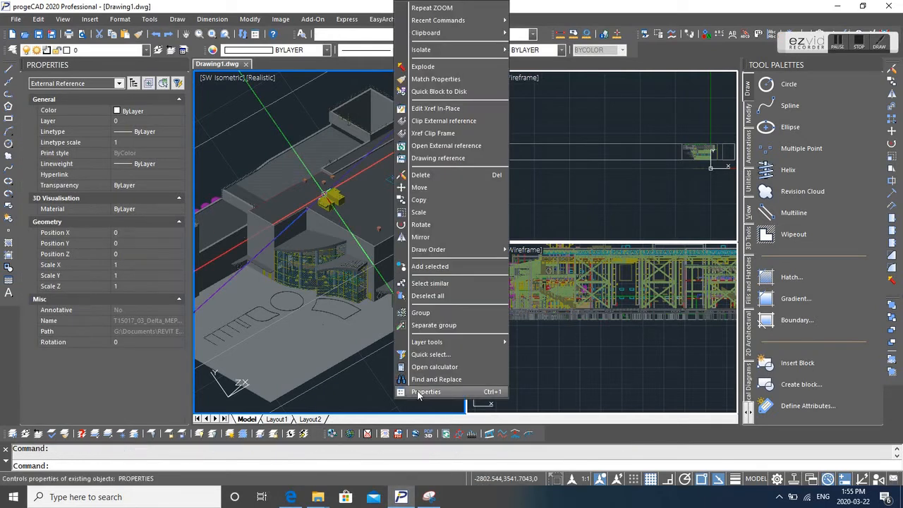
left_click(423, 392)
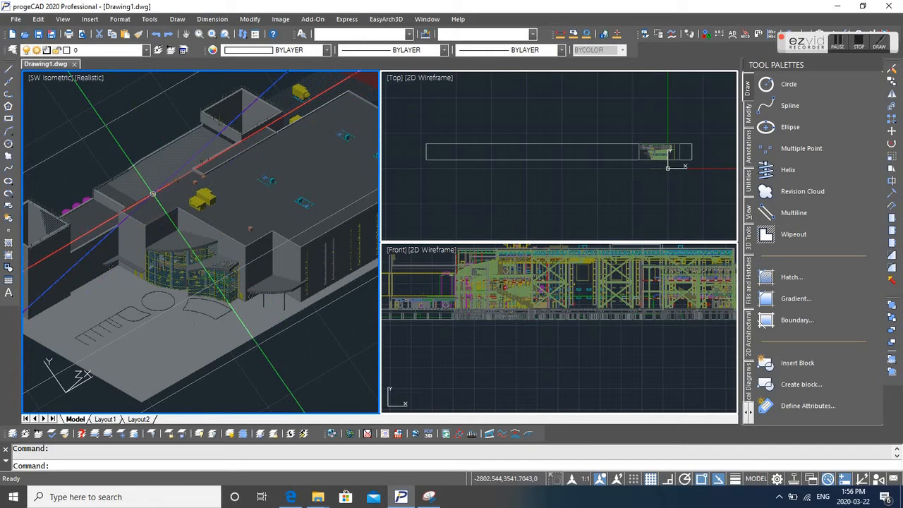
right_click(522, 200)
left_click(675, 206)
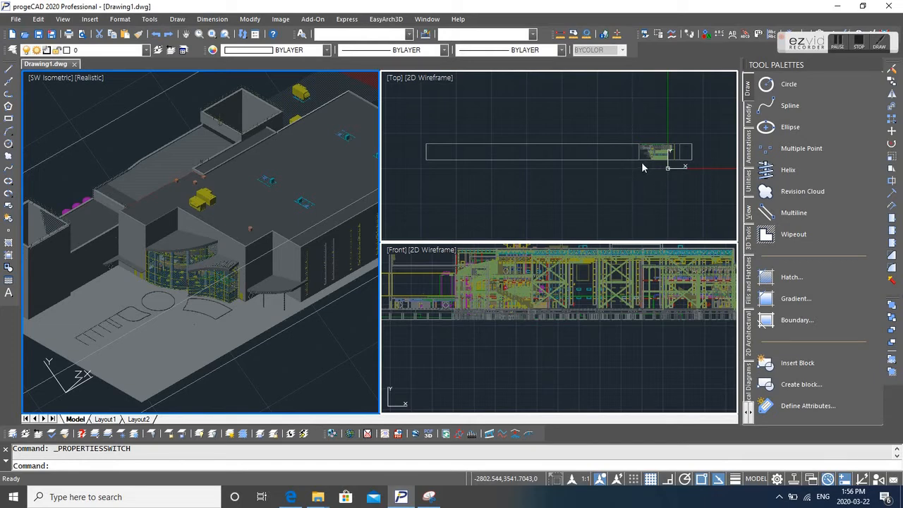
left_click(649, 198)
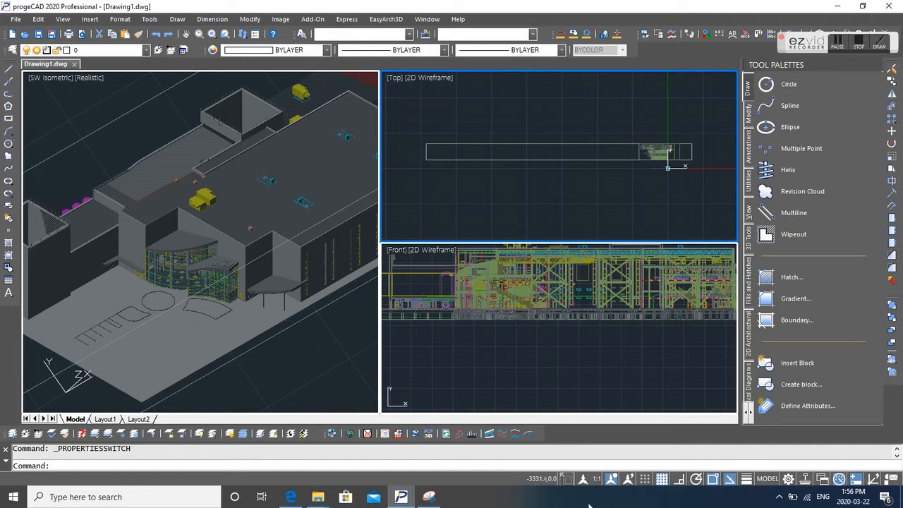
left_click(563, 186)
right_click(563, 186)
left_click(543, 185)
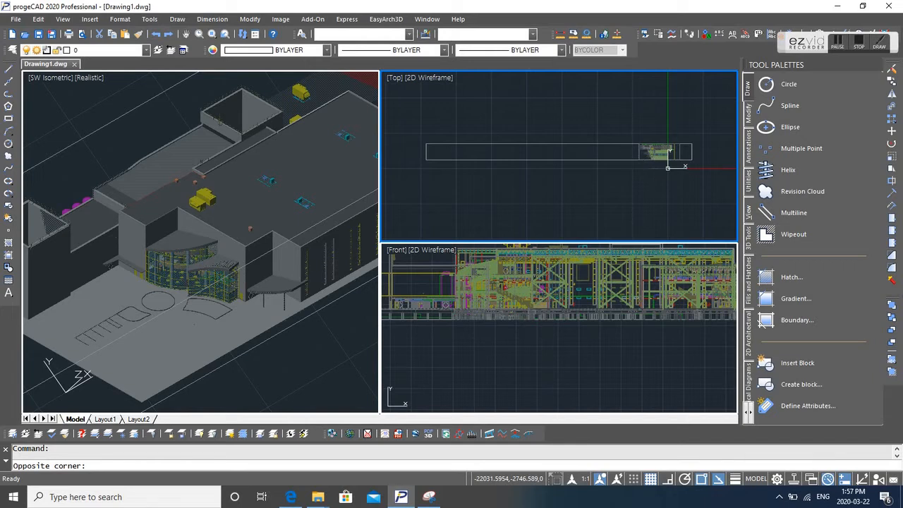
- Zoom in on the building at the right end of the Top viewport with real-time zoom
type("z")
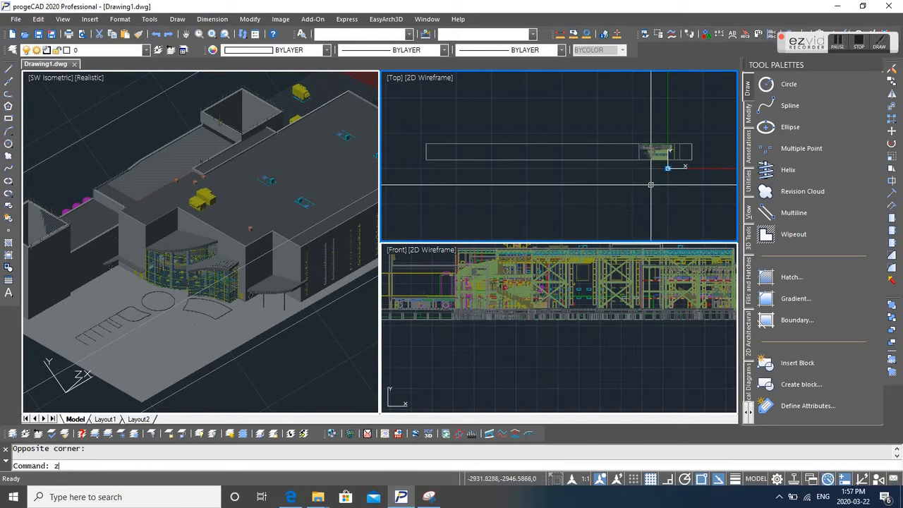
key("Return")
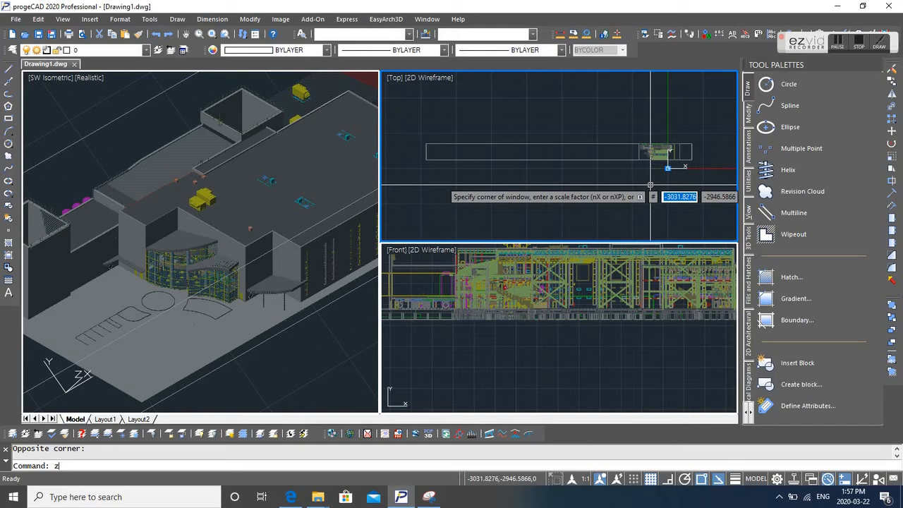
key("Return")
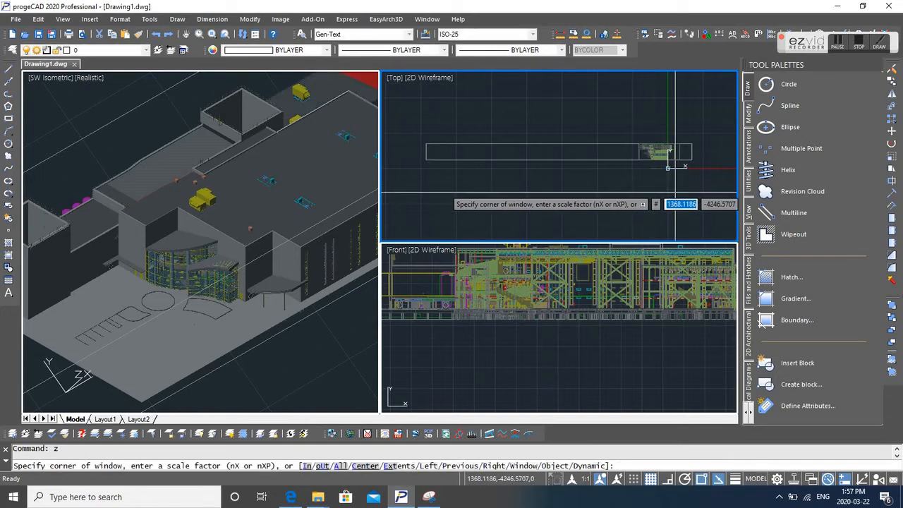
key("Return")
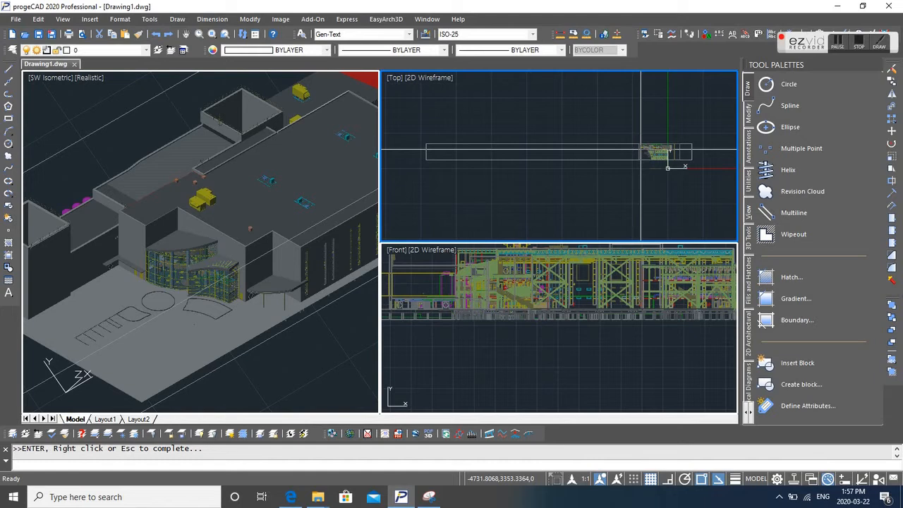
left_click(403, 259)
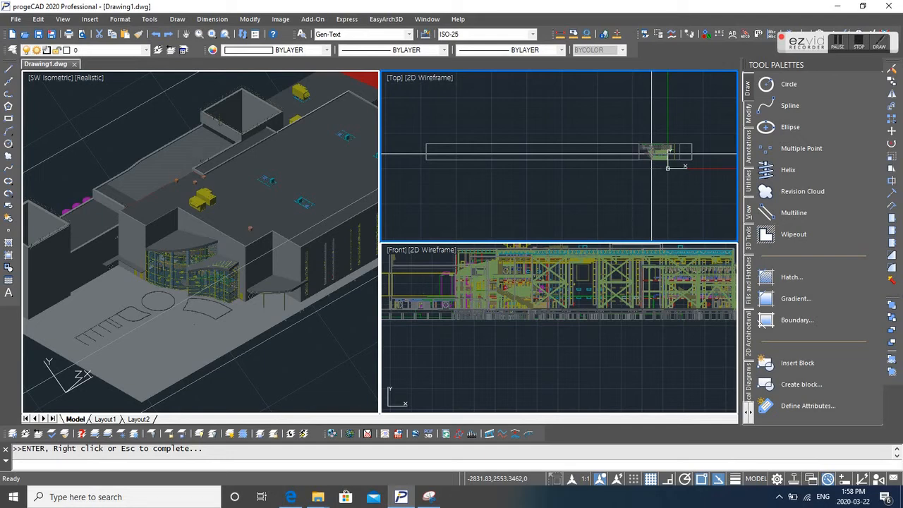
scroll(651, 153, "up", 2)
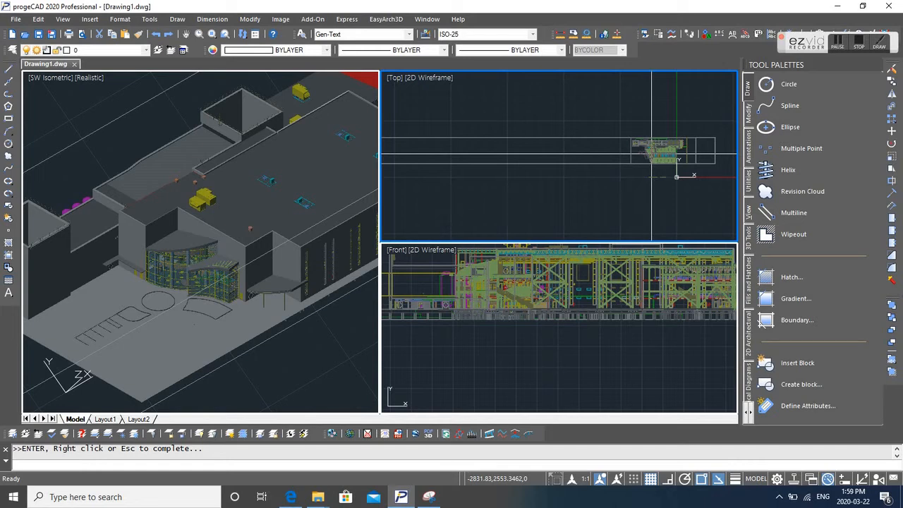
scroll(651, 153, "up", 2)
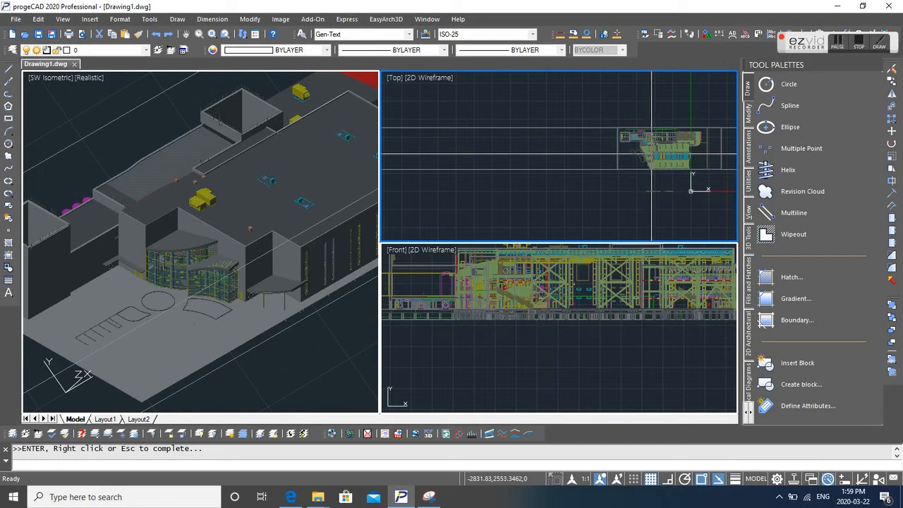
scroll(651, 153, "up", 5)
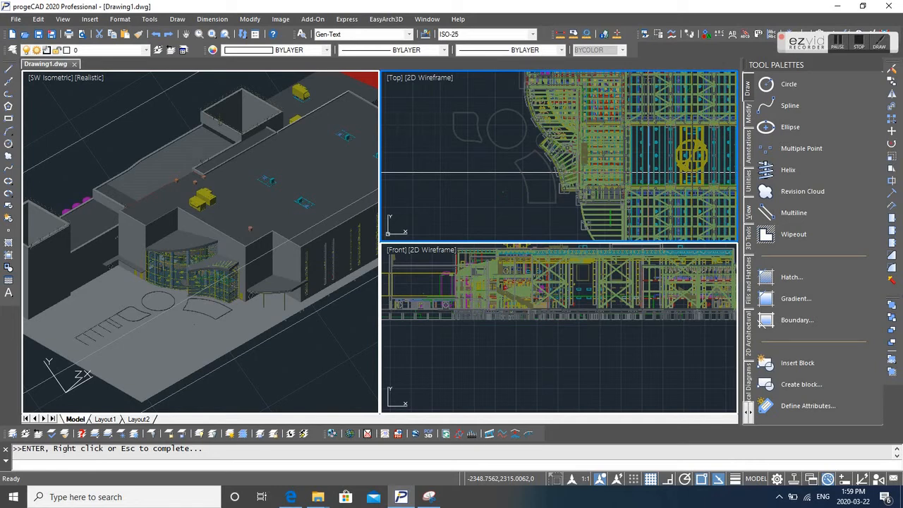
left_click(379, 260)
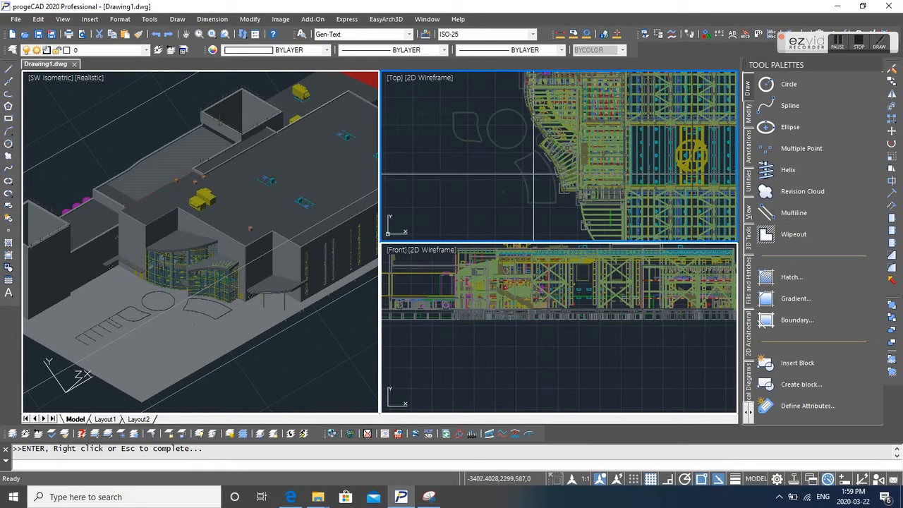
key("Escape")
- Try to run the 3DCLIP command in the Top viewport
right_click(533, 173)
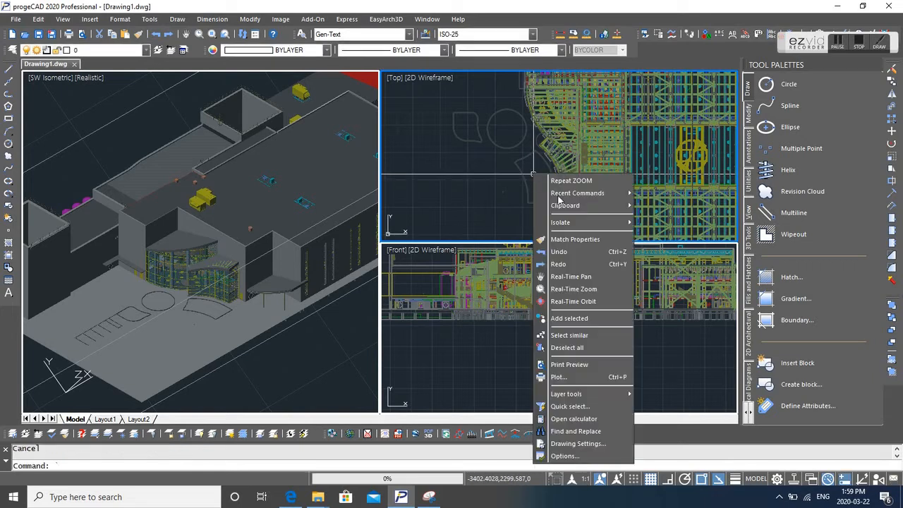
left_click(514, 191)
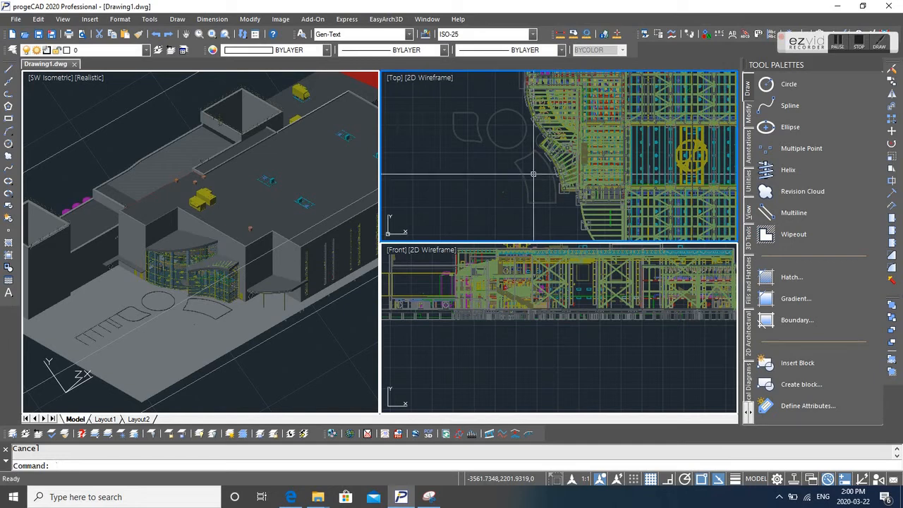
type("3dclip")
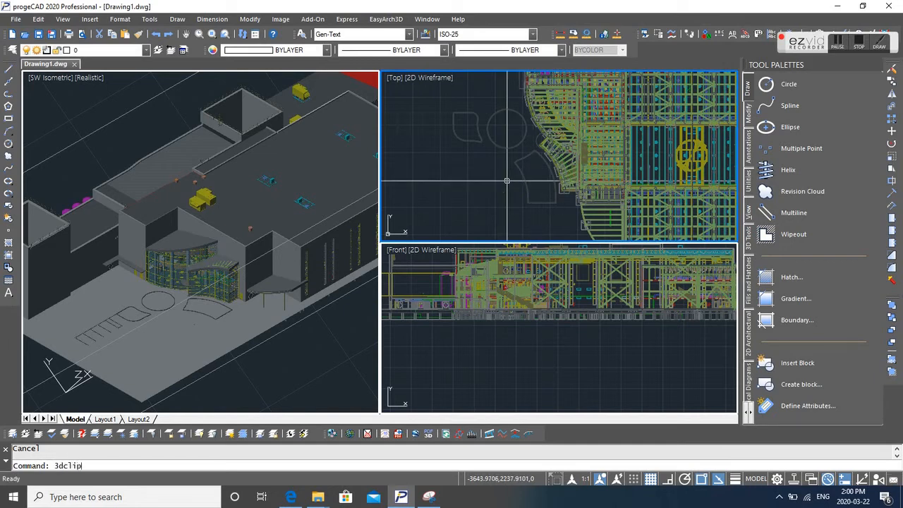
key("Return")
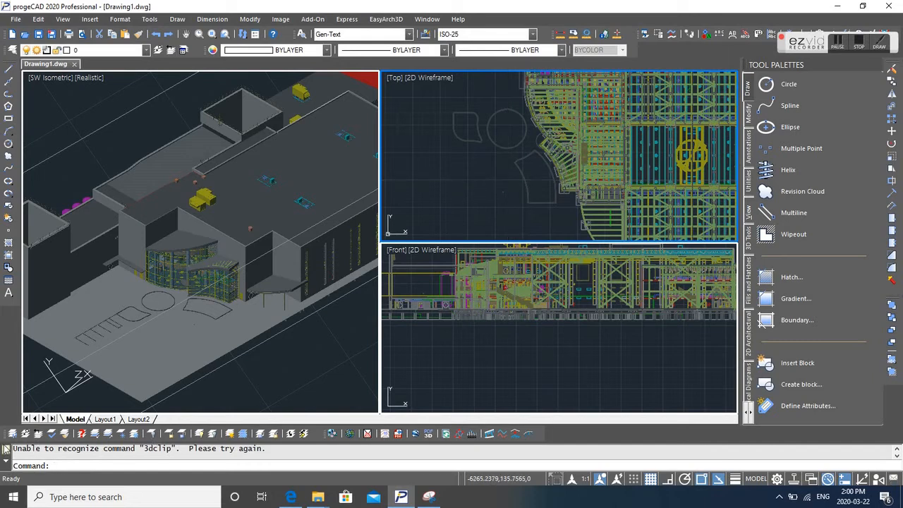
left_click_drag(12, 449, 267, 452)
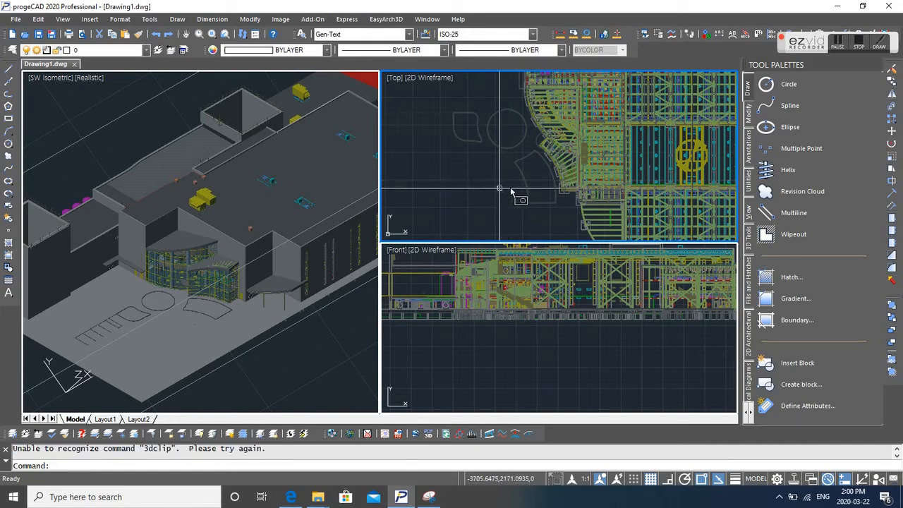
left_click(511, 192)
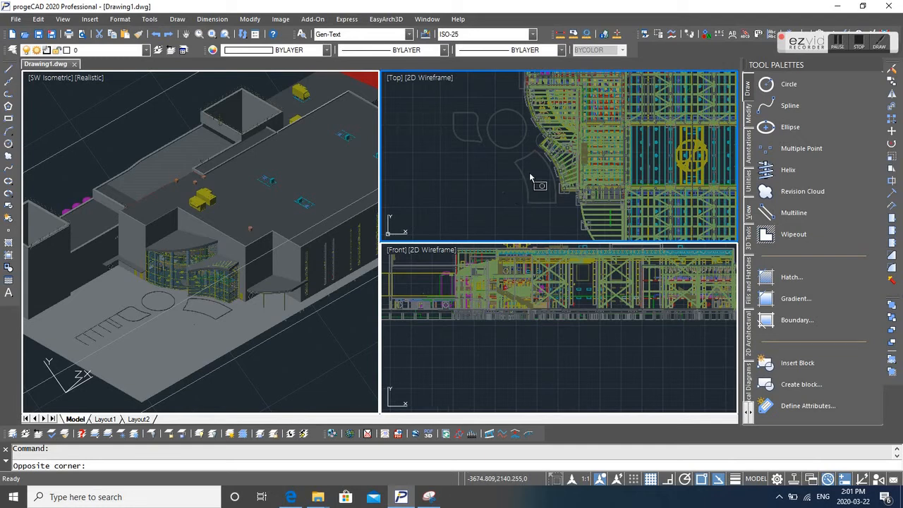
key("Escape")
- Clip the external reference with XCLIP, selecting it by window and drawing a new rectangular boundary
type("xclip")
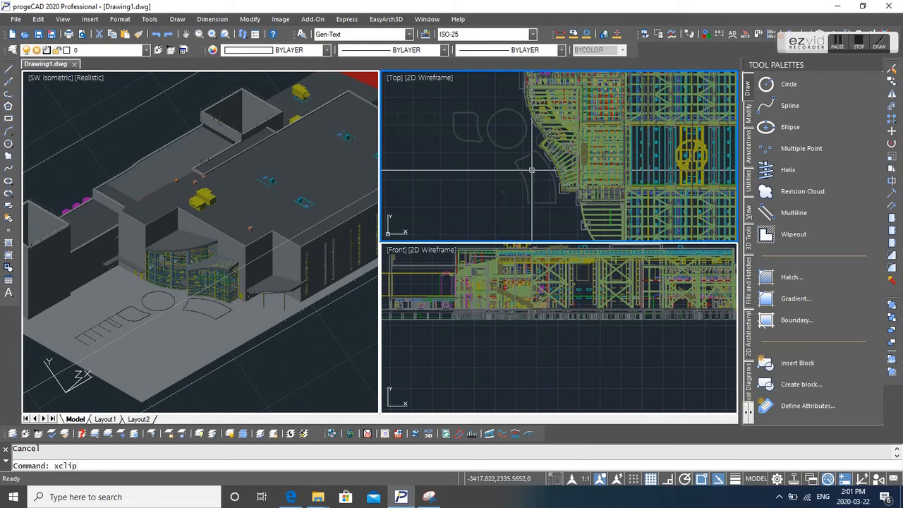
key("Return")
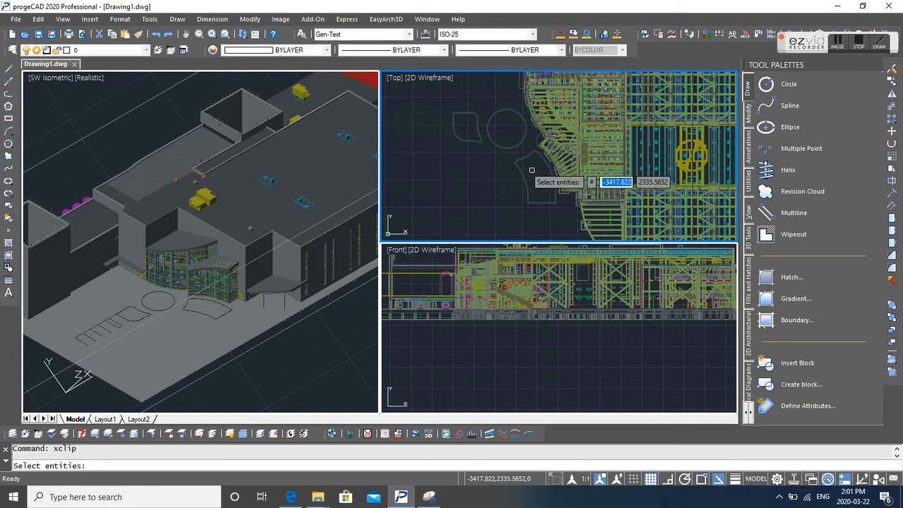
left_click(584, 236)
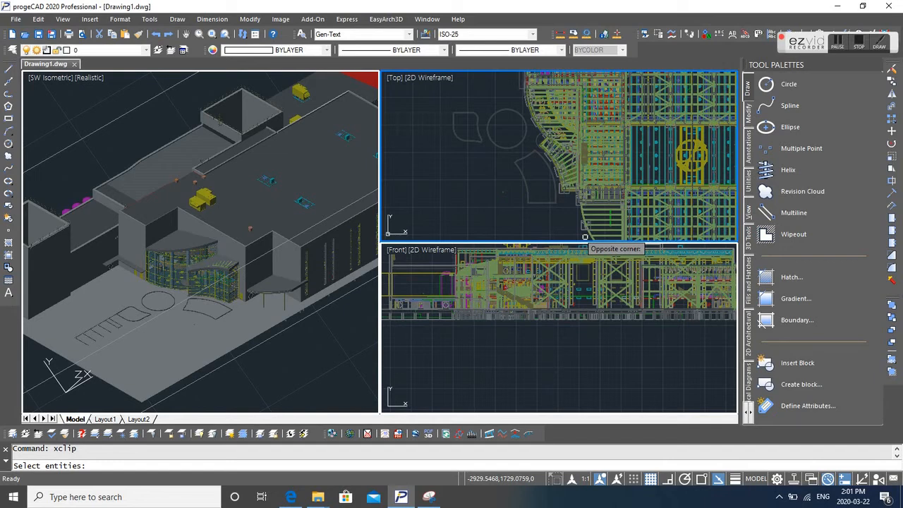
left_click(585, 237)
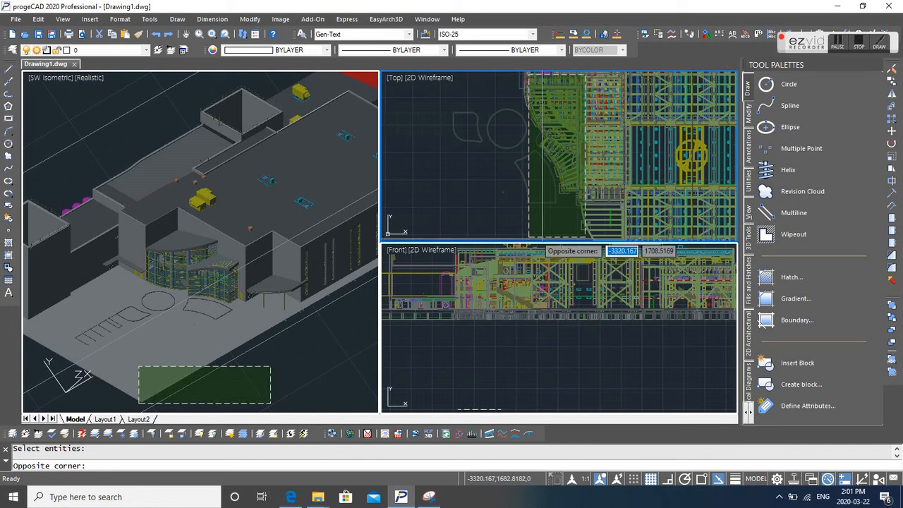
left_click(535, 121)
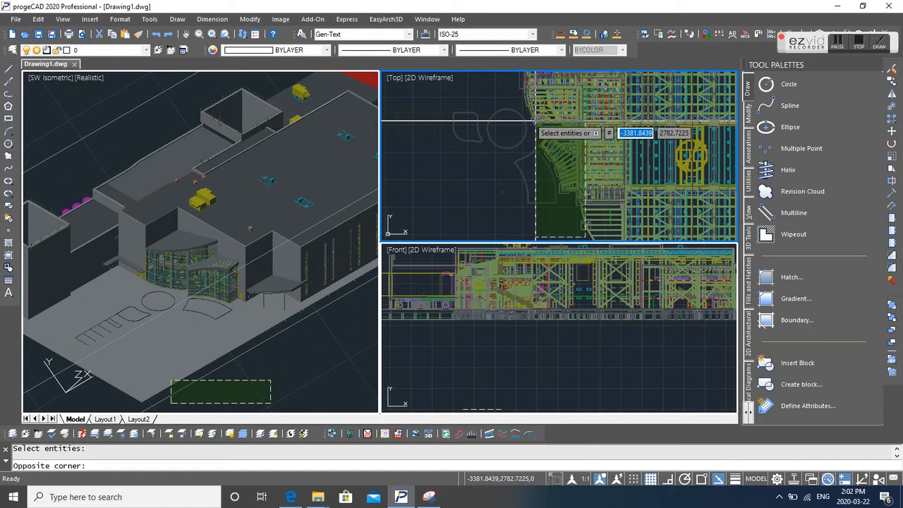
left_click(535, 121)
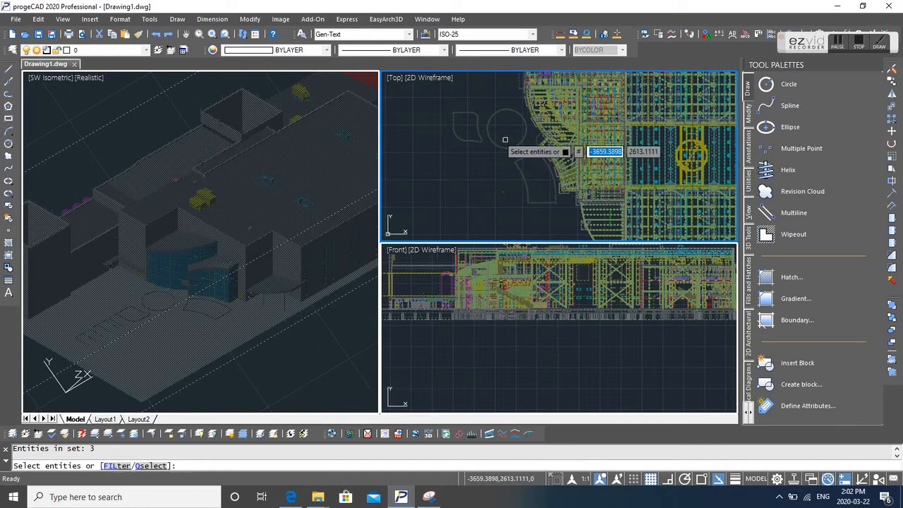
key("Return")
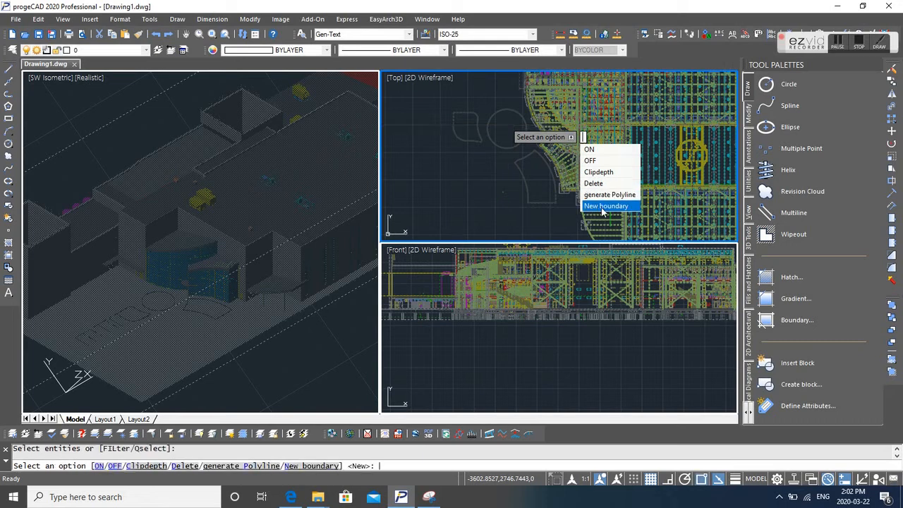
left_click(605, 206)
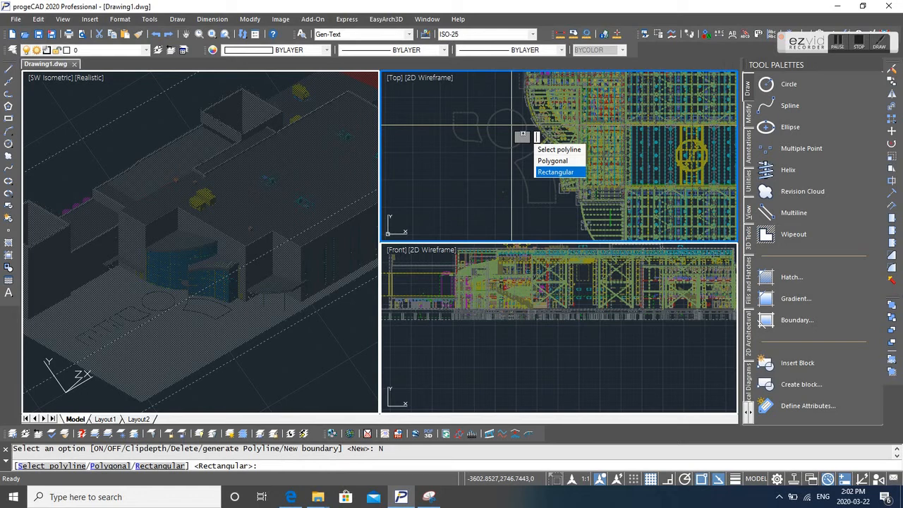
left_click(559, 173)
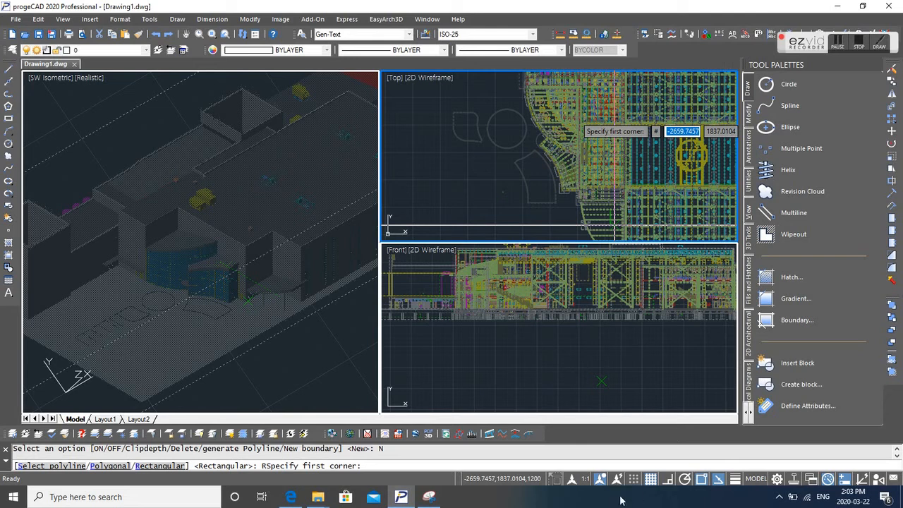
left_click(615, 225)
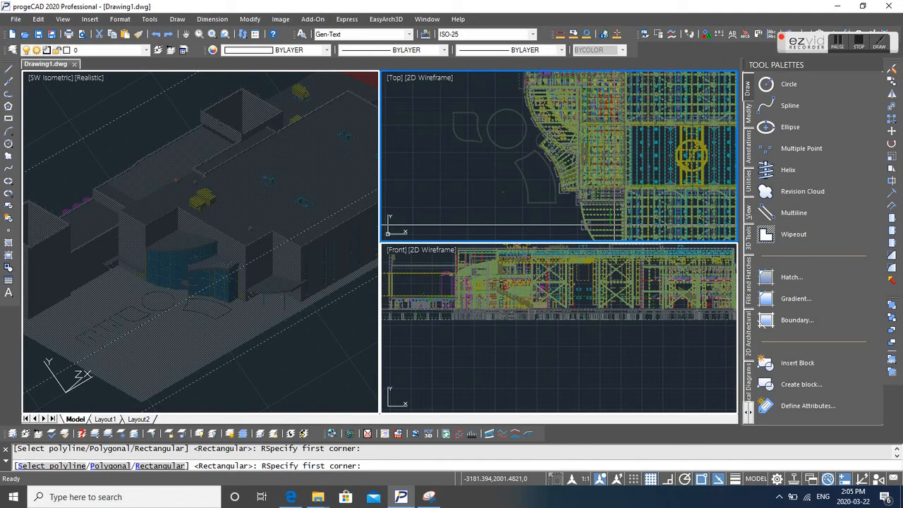
left_click(613, 224)
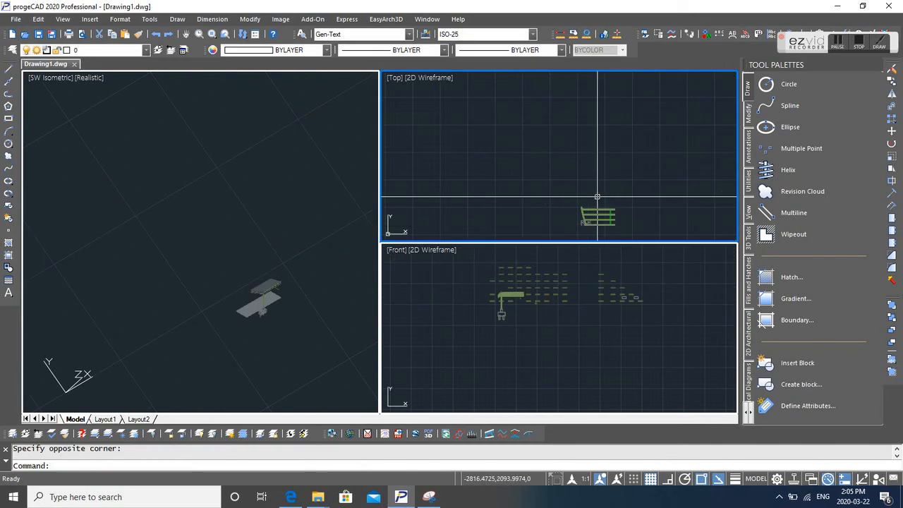
- Zoom in on the clipped portion of the reference in the isometric viewport
scroll(608, 230, "up", 5)
scroll(529, 155, "down", 5)
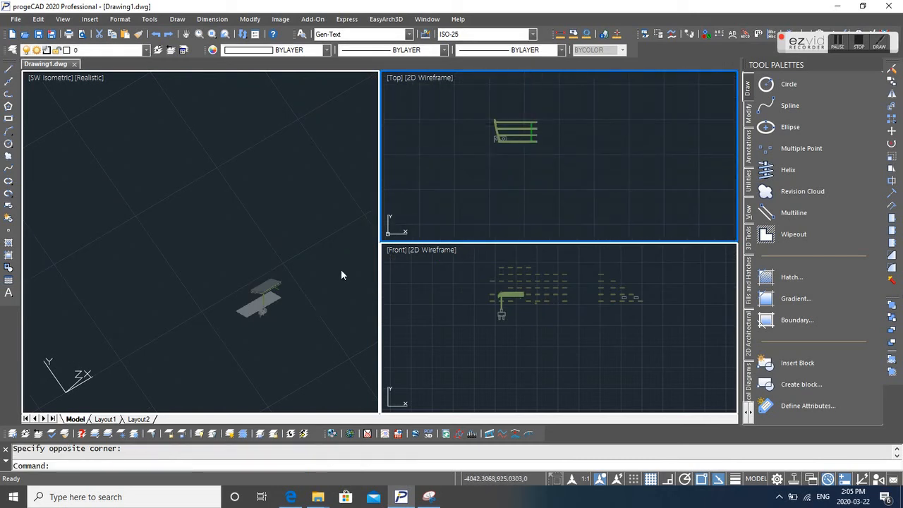
left_click(260, 284)
scroll(261, 284, "up", 5)
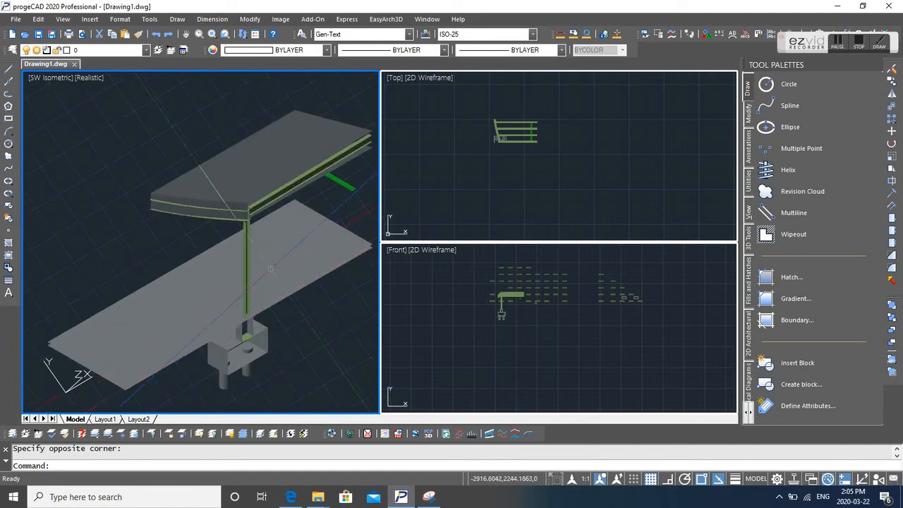
- Try to run the 3DCLIP command in the Top, Front and isometric viewports
left_click(499, 134)
type("3dclip")
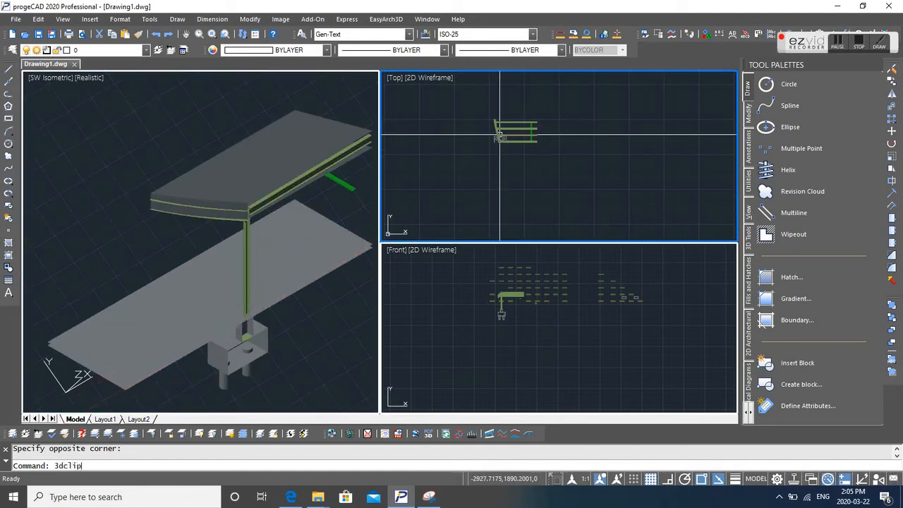
key("Return")
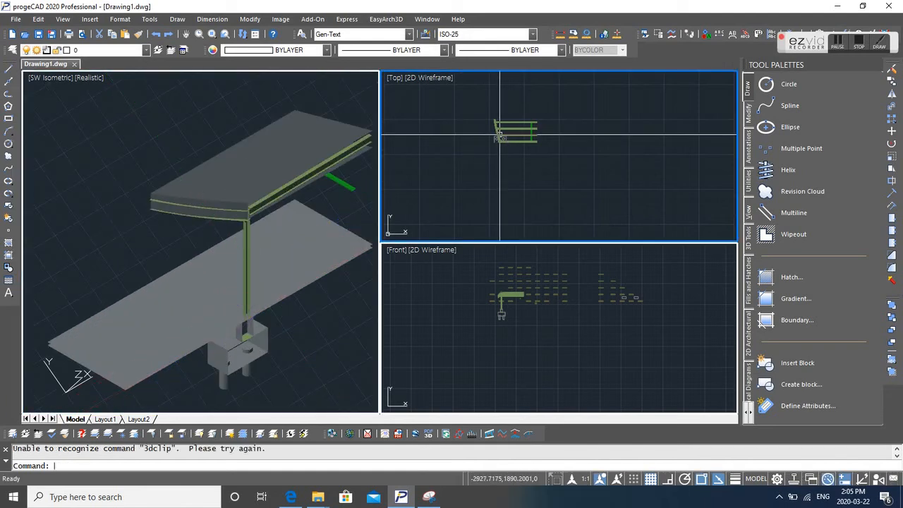
left_click(488, 276)
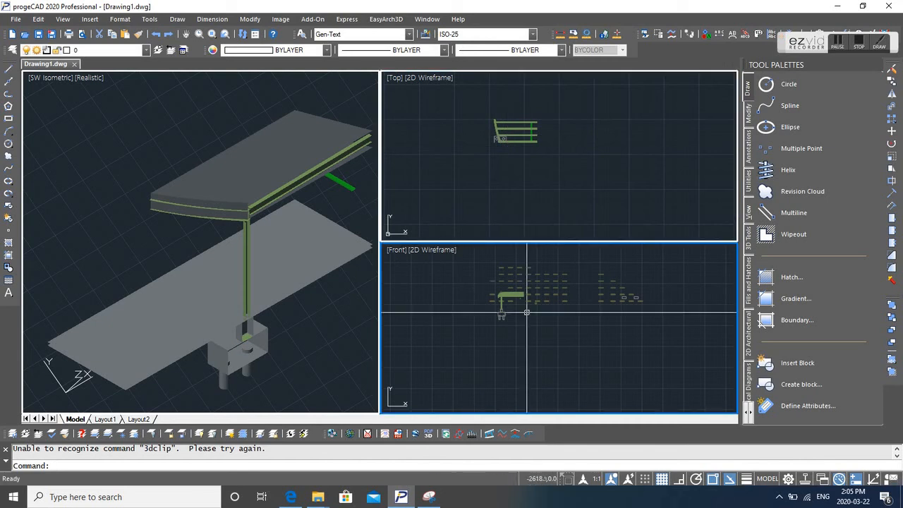
type("3dclip")
key("Return")
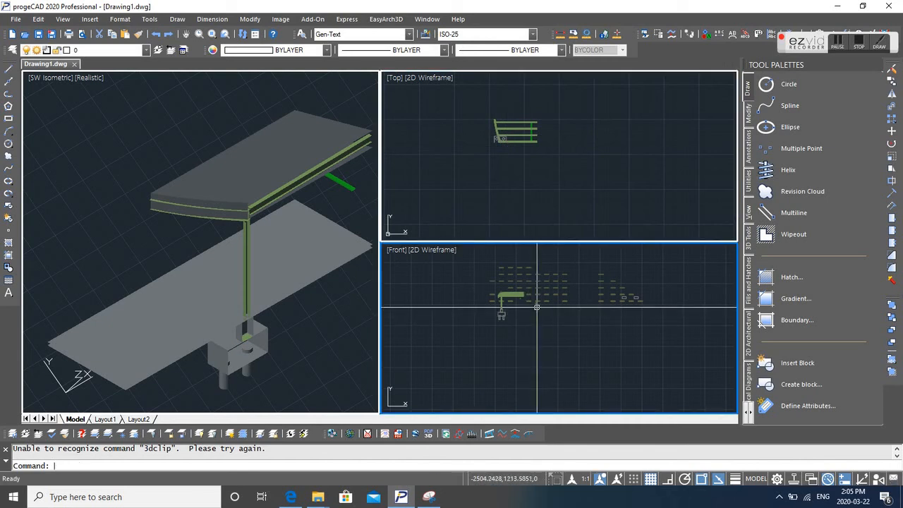
left_click(180, 240)
type("3dclip")
key("Return")
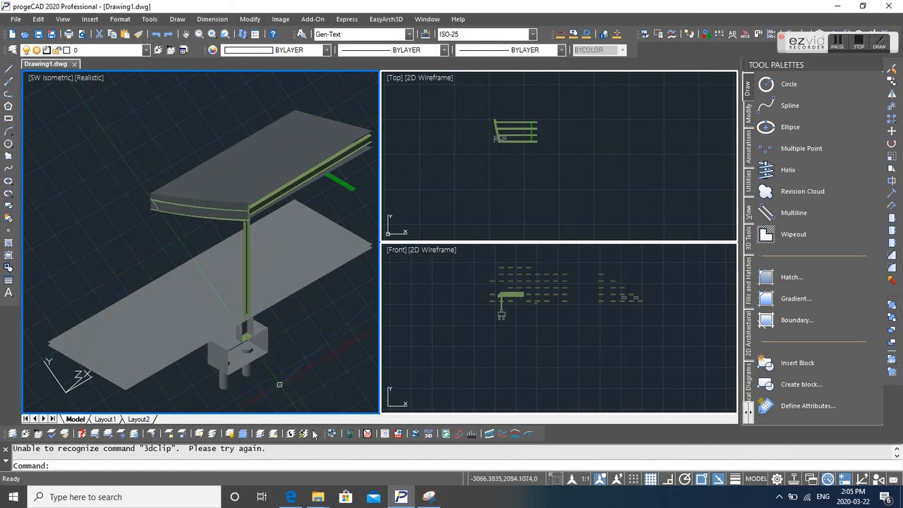
- Load the vclip.lsp routine into the drawing from the G:\Documents\GRLLAMOSO_POGI\TOOLS folder
left_click(319, 498)
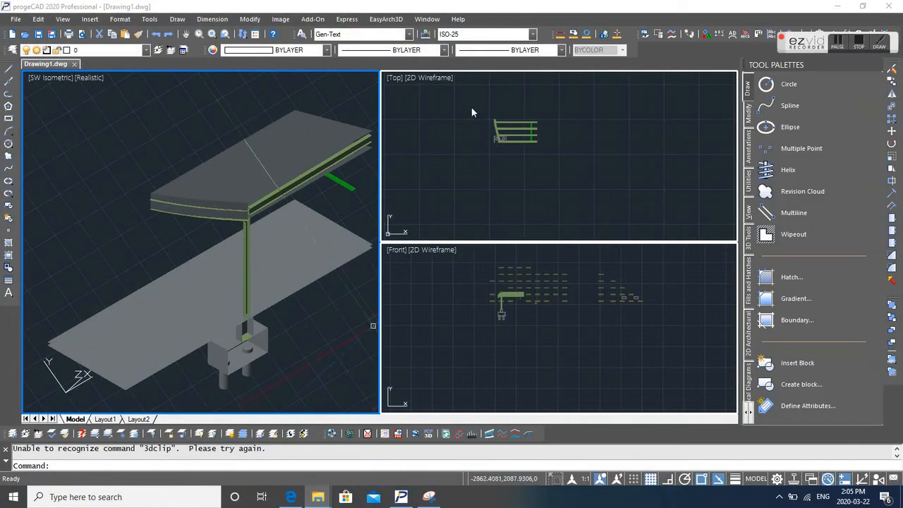
mouse_move(325, 499)
left_click(343, 462)
mouse_move(317, 497)
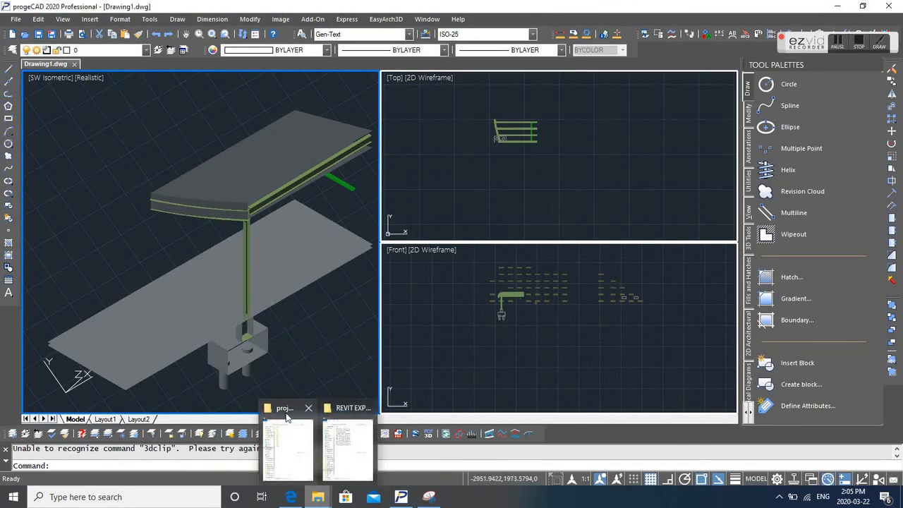
left_click(283, 408)
left_click(595, 54)
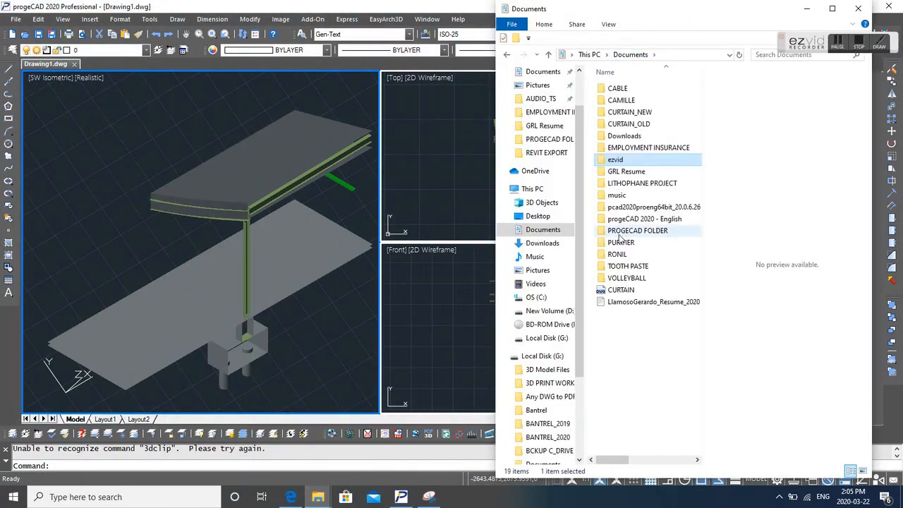
left_click(542, 355)
double_click(627, 182)
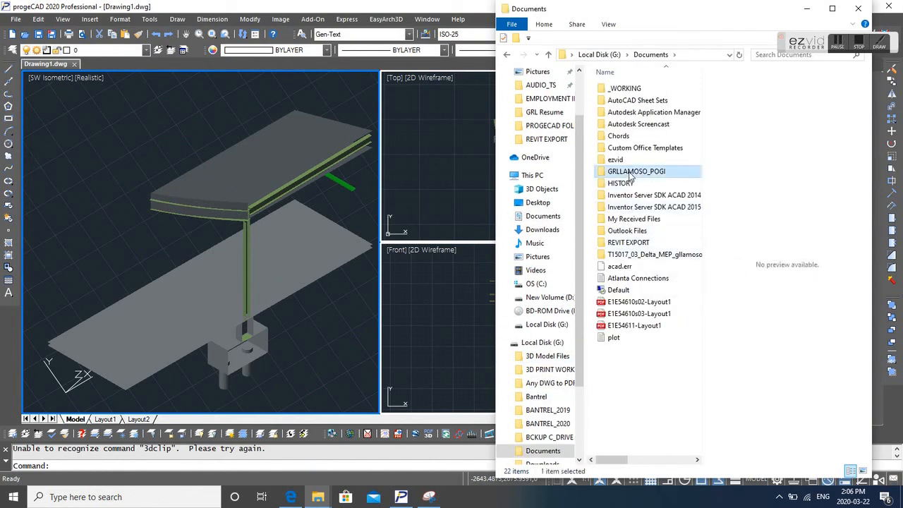
double_click(637, 171)
scroll(625, 285, "down", 4)
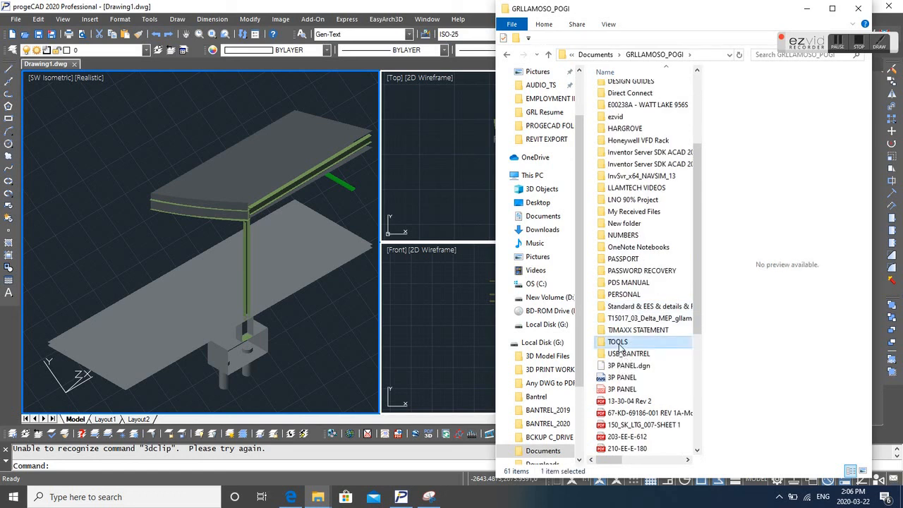
double_click(622, 345)
scroll(624, 348, "down", 14)
left_click(619, 425)
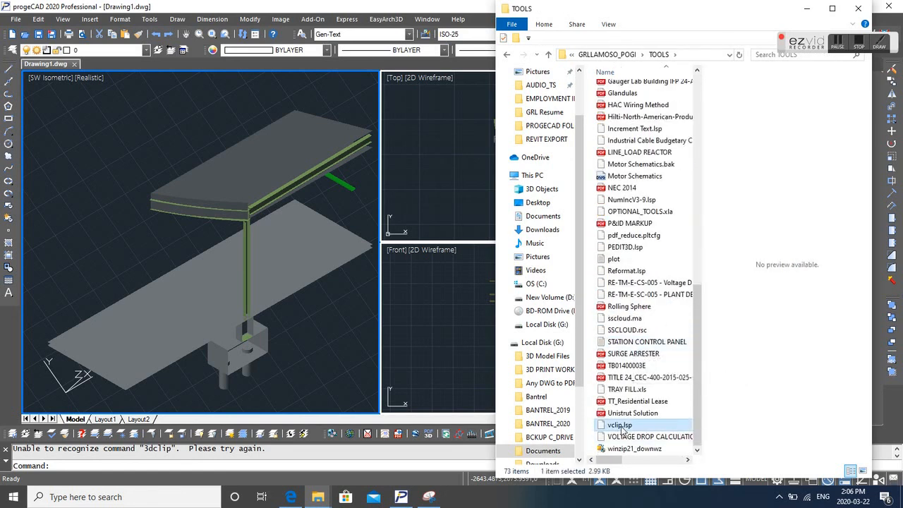
left_click_drag(465, 270, 465, 270)
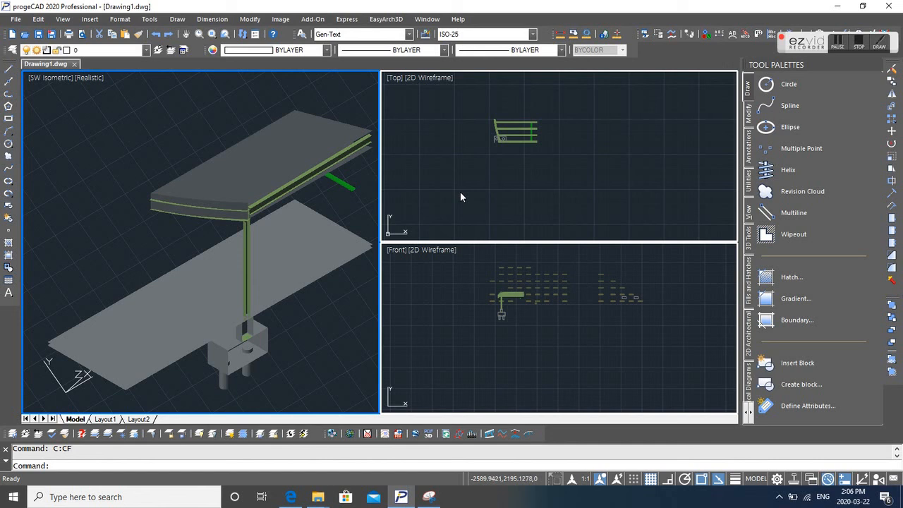
- Run VCLIP, picking the front point in the Front viewport and the back point in the Top viewport, and place the view
left_click(496, 176)
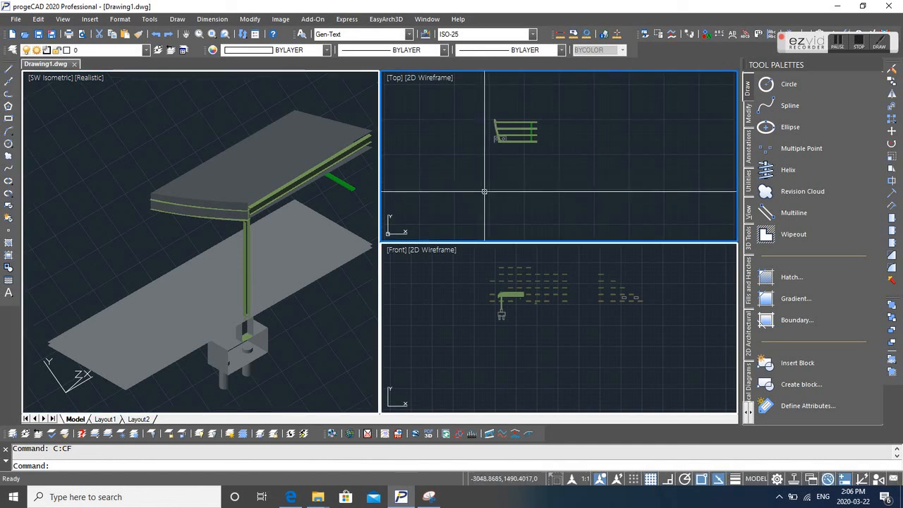
type("vclip")
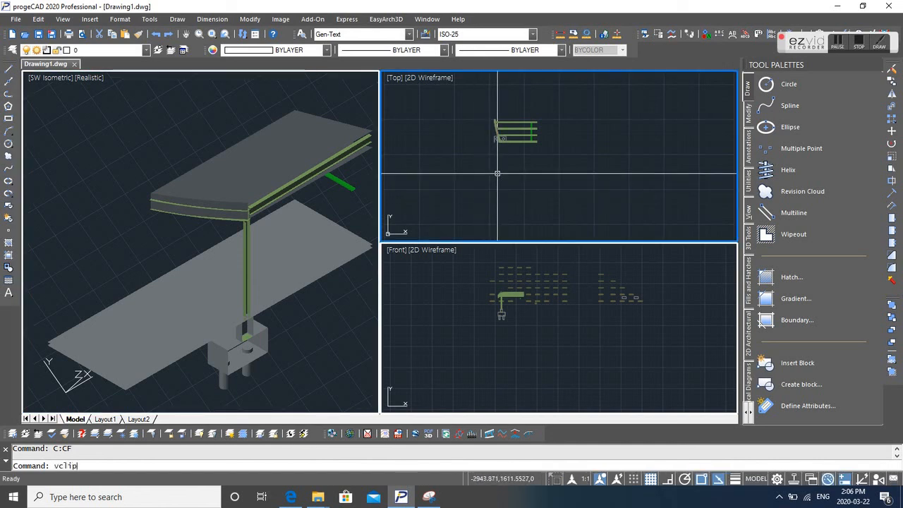
key("Return")
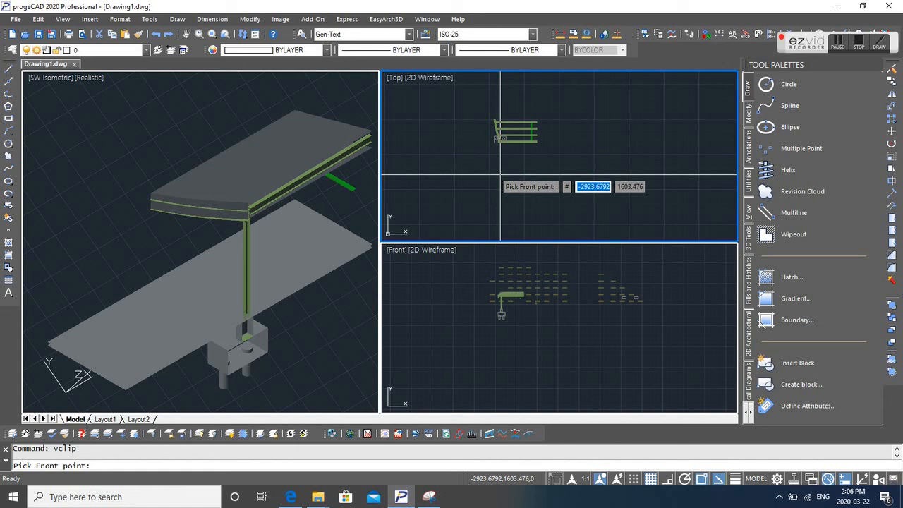
left_click(502, 309)
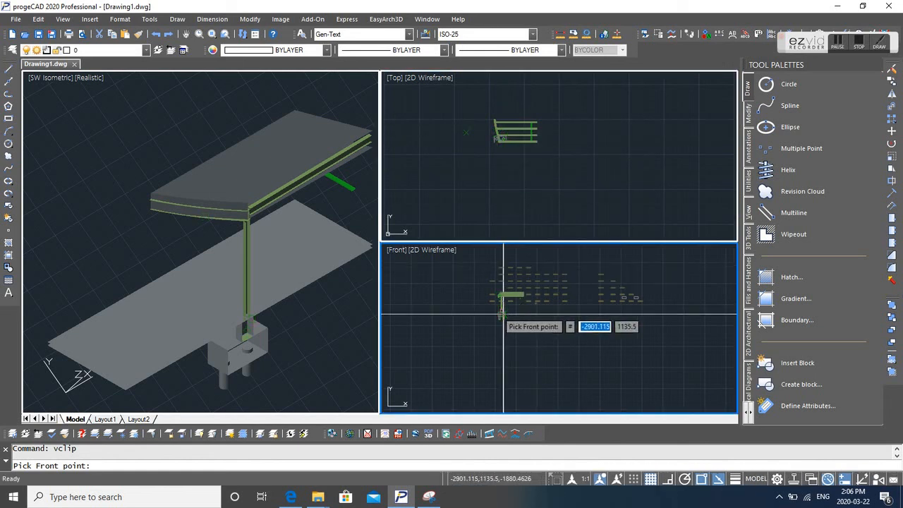
left_click(502, 313)
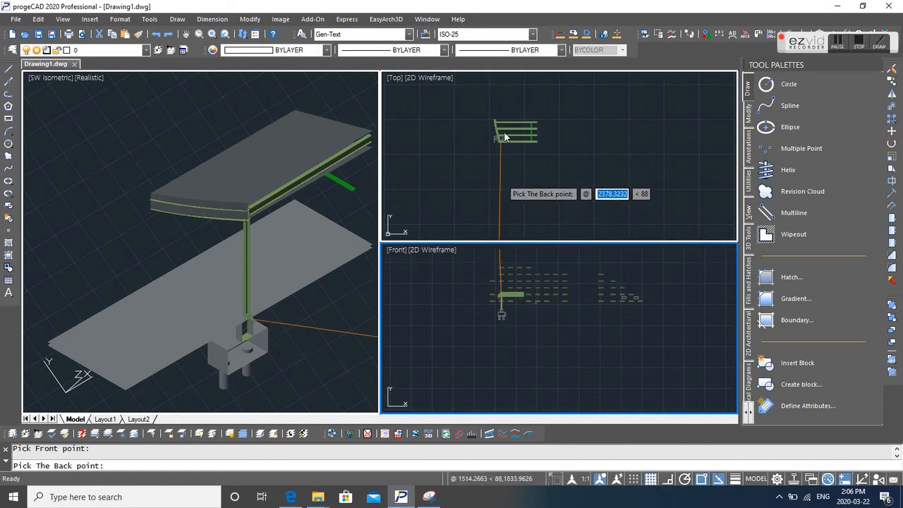
left_click(503, 131)
left_click(503, 129)
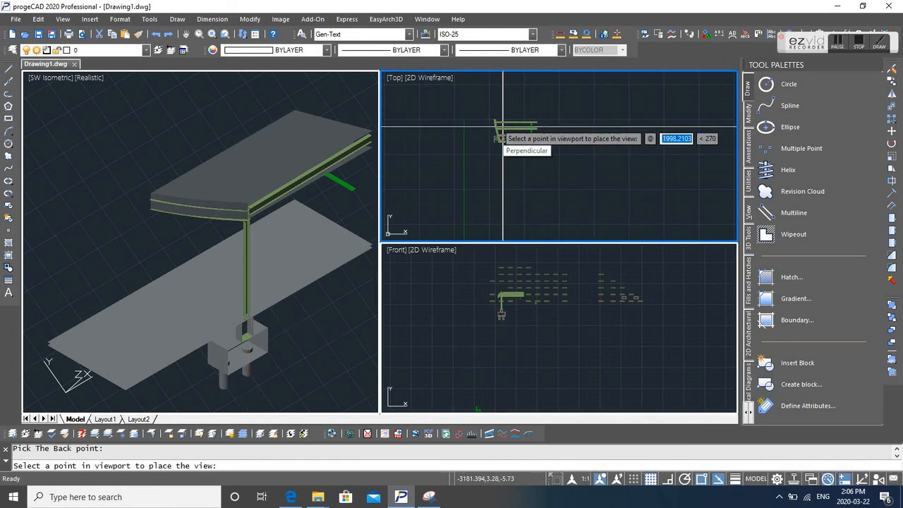
left_click(502, 127)
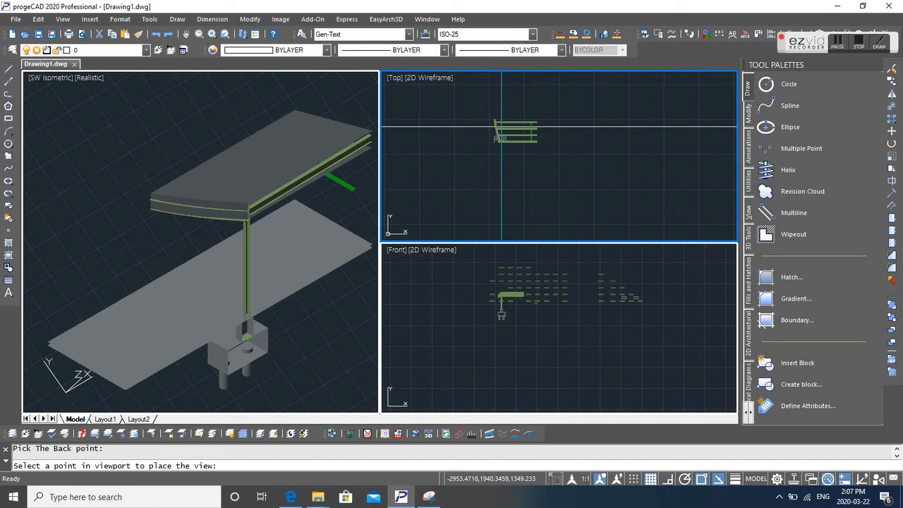
right_click(589, 500)
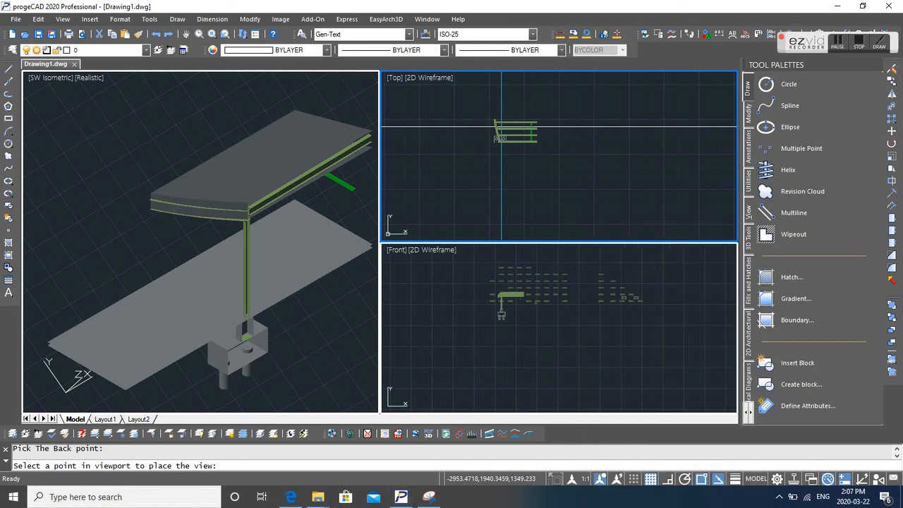